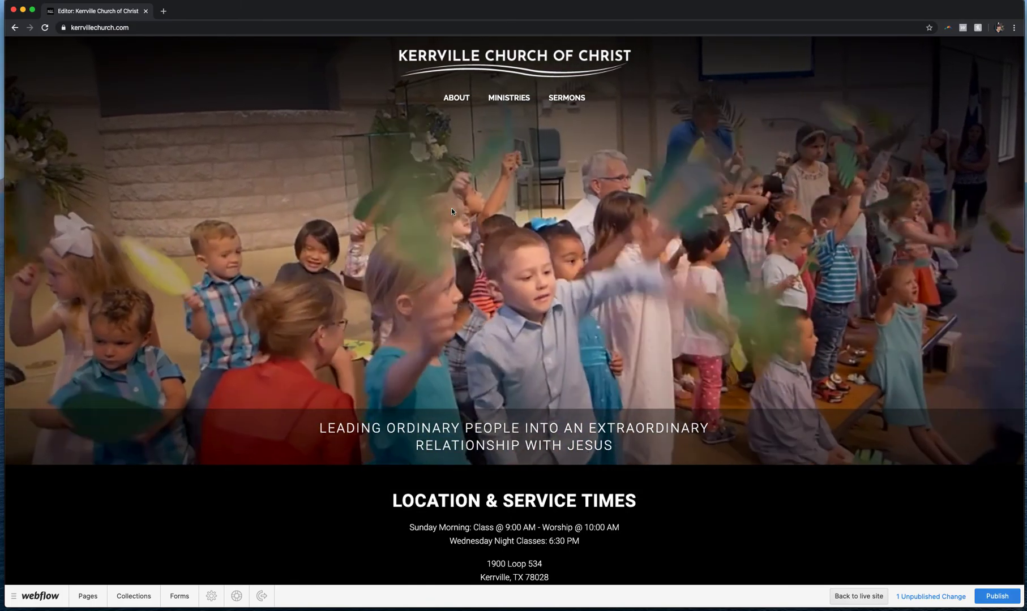
Browse the homepage's upcoming events slider and open the Men's Prayer Breakfast event page
mouse_move(456, 97)
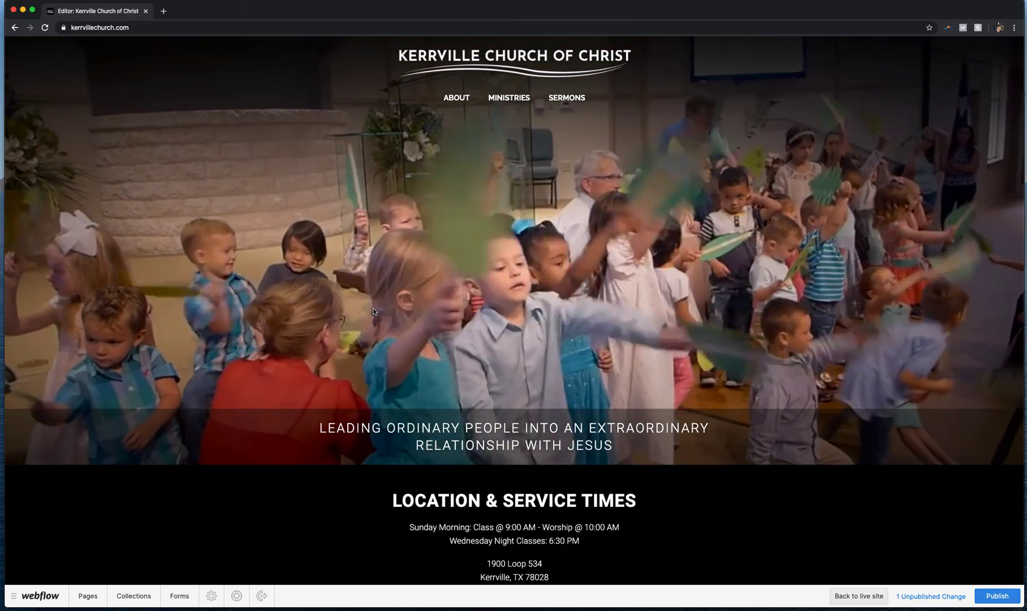
scroll(297, 387, "down", 8)
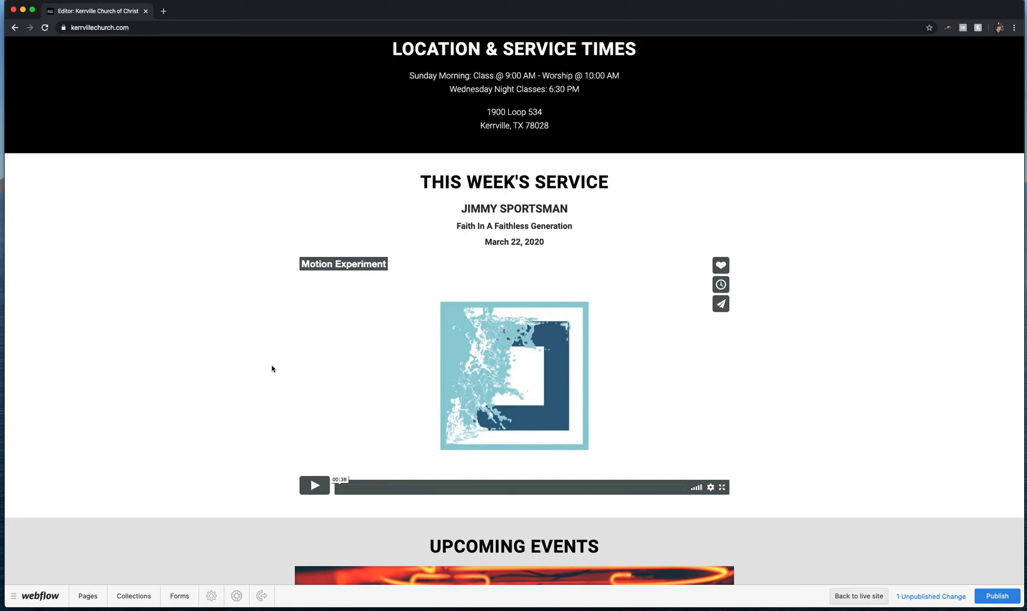
scroll(271, 369, "down", 5)
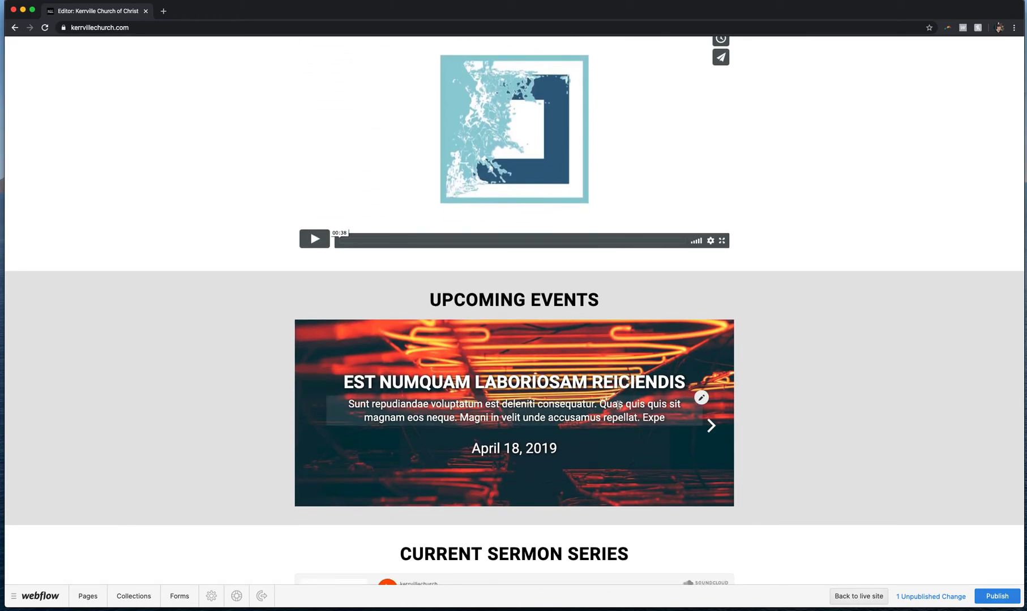
left_click(715, 432)
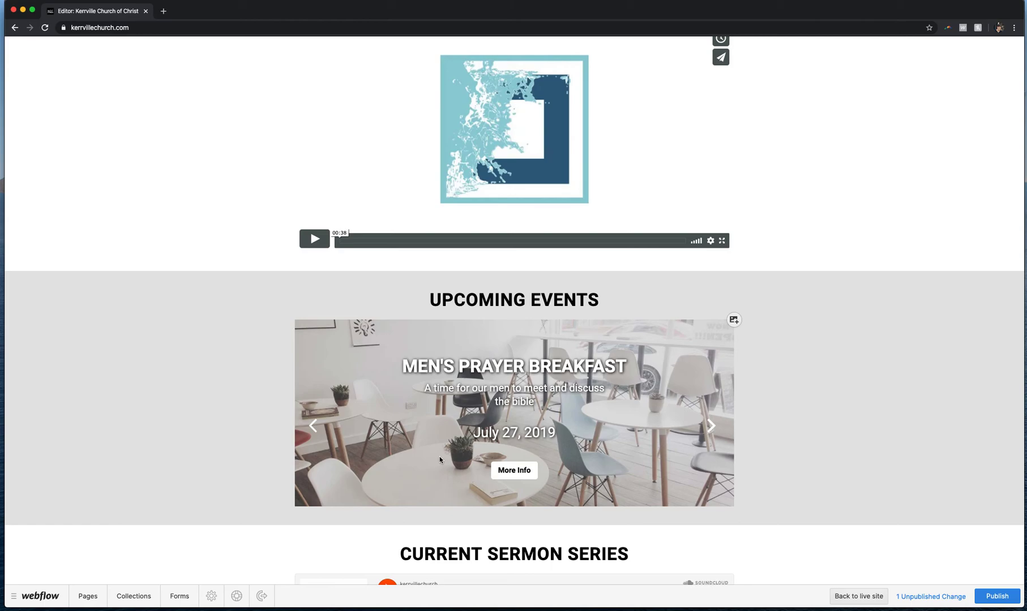
left_click(518, 474)
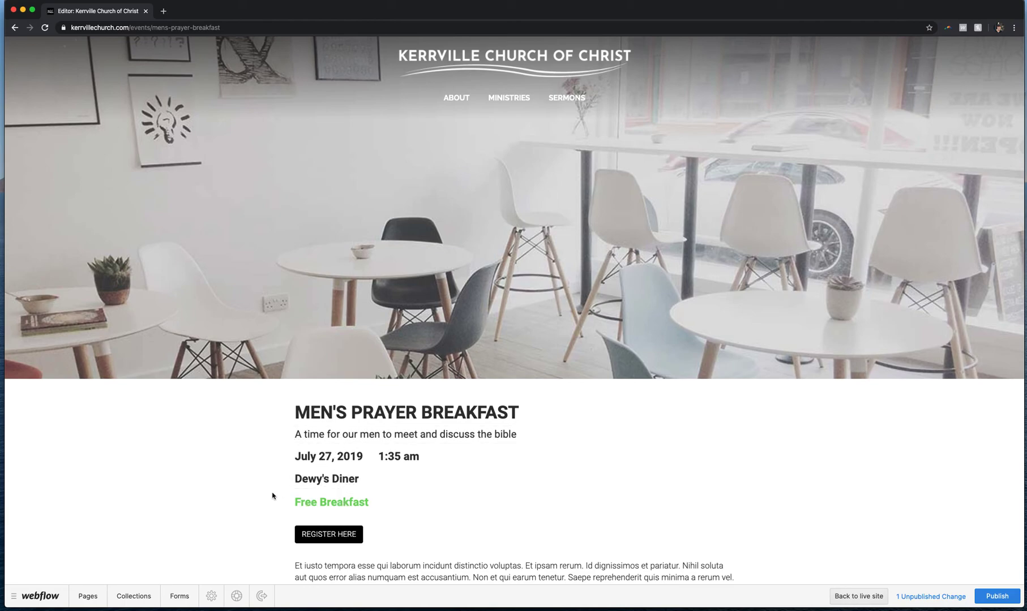
Scroll through the Men's Prayer Breakfast event page to review its content and contact section
scroll(272, 496, "down", 5)
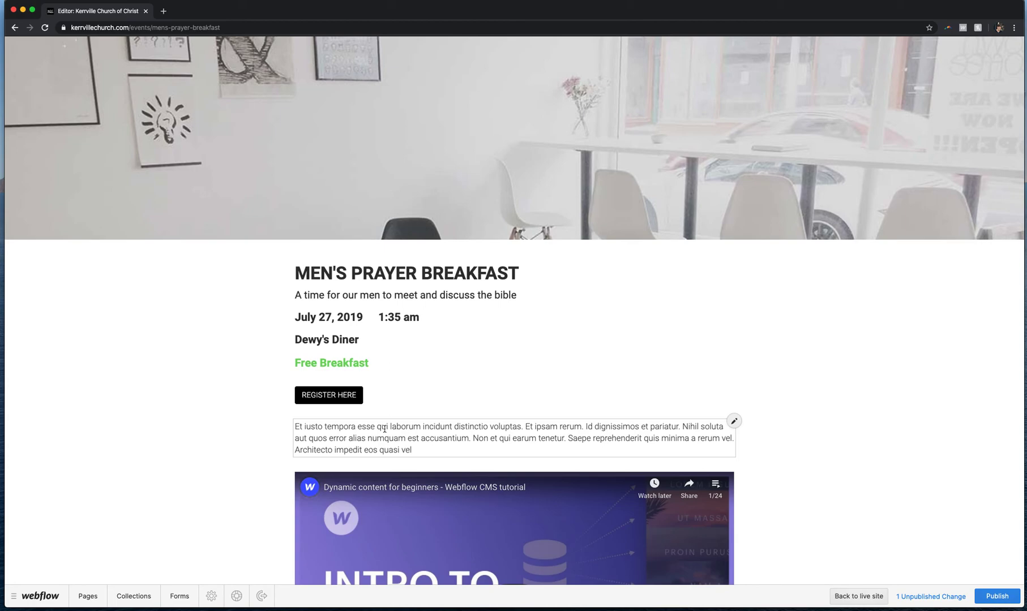
scroll(384, 429, "down", 1)
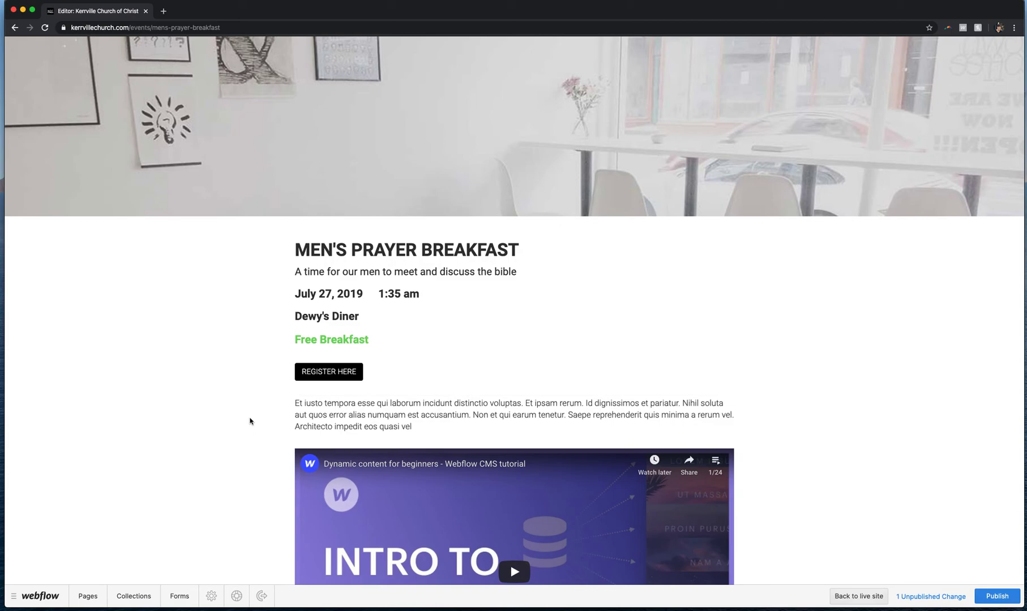
scroll(252, 421, "down", 5)
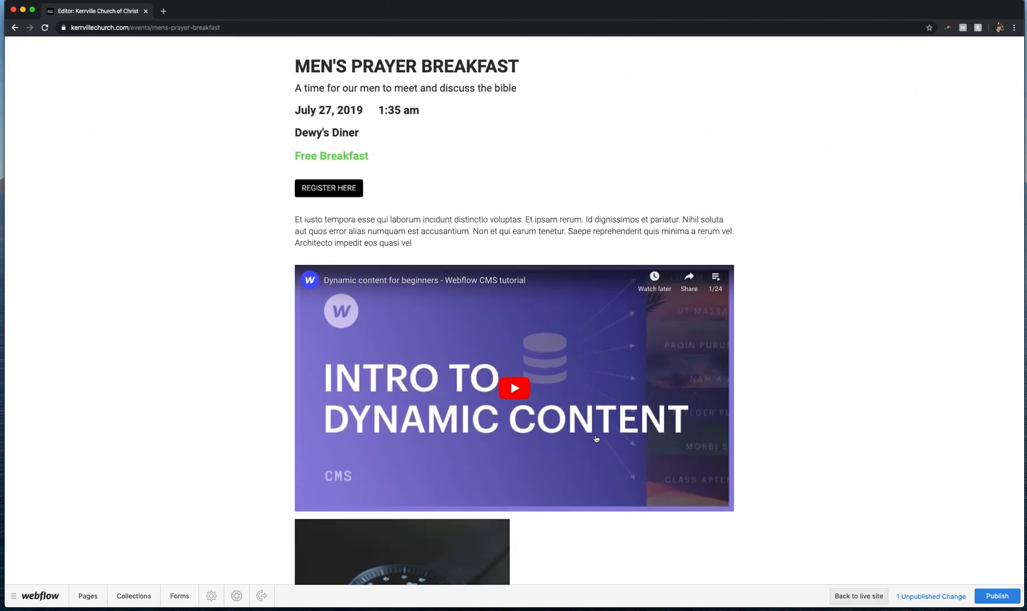
scroll(250, 343, "down", 5)
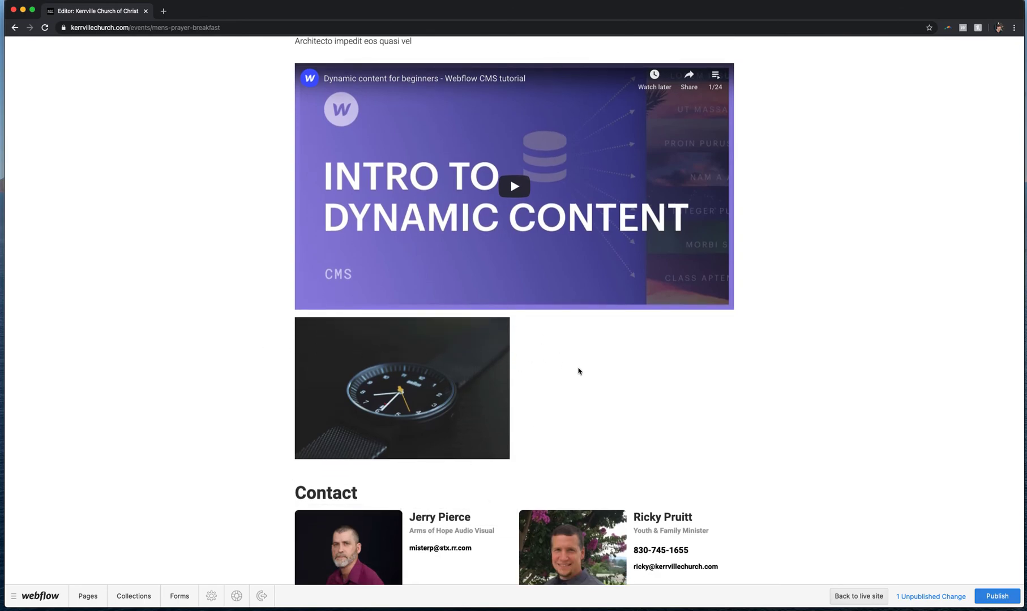
scroll(198, 372, "down", 1)
scroll(197, 372, "down", 5)
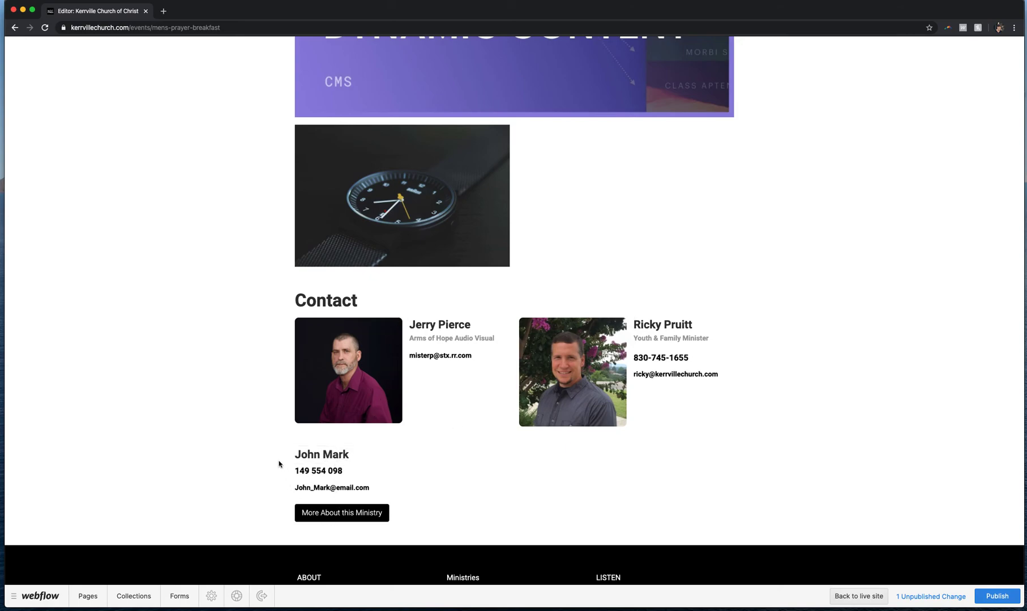
scroll(279, 464, "up", 15)
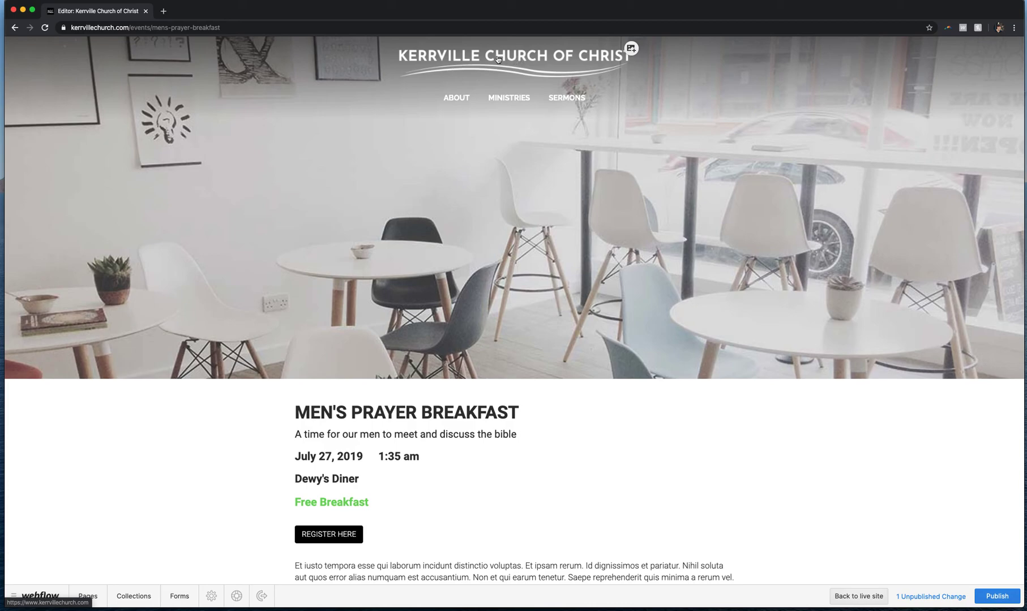
Return to the homepage and start a new item in the Events collection
mouse_move(469, 96)
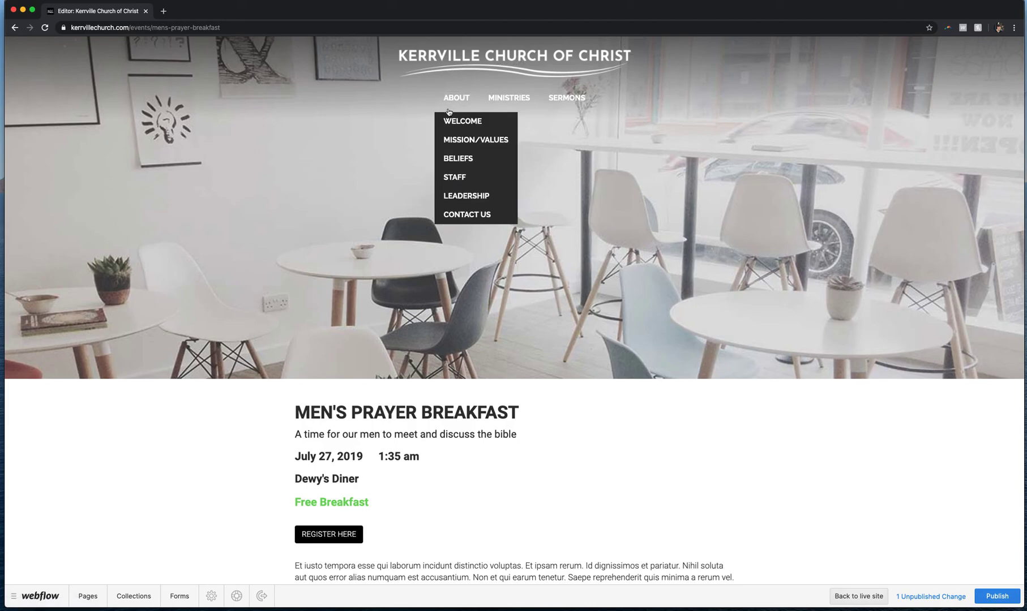
left_click(21, 28)
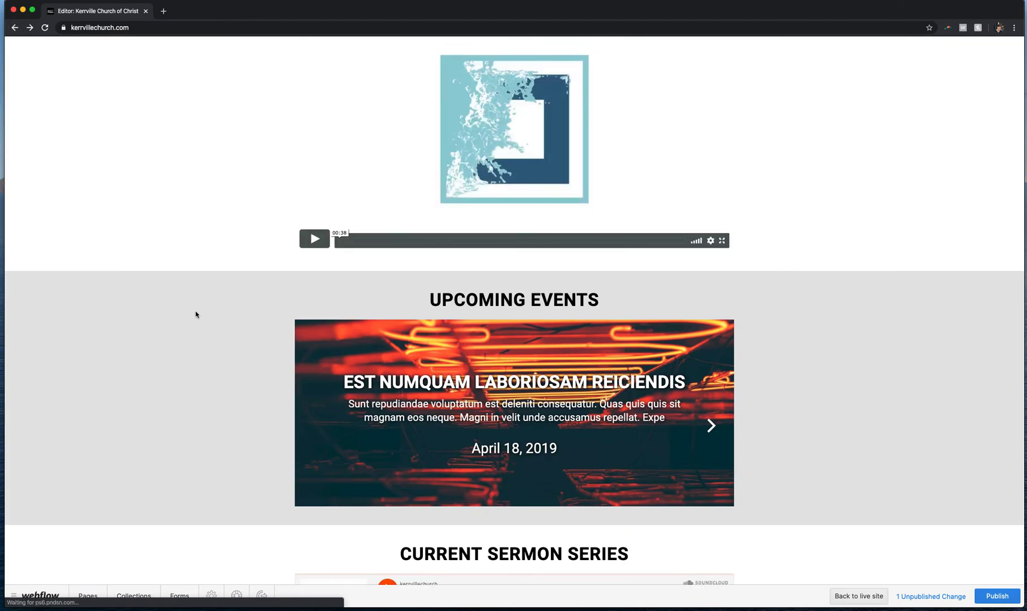
scroll(196, 314, "down", 3)
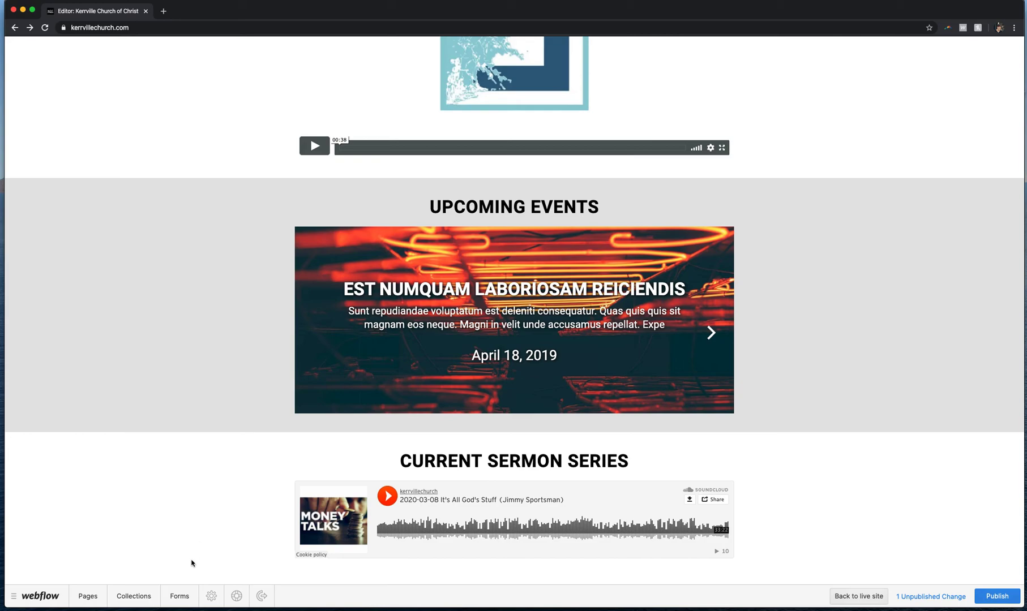
left_click(138, 598)
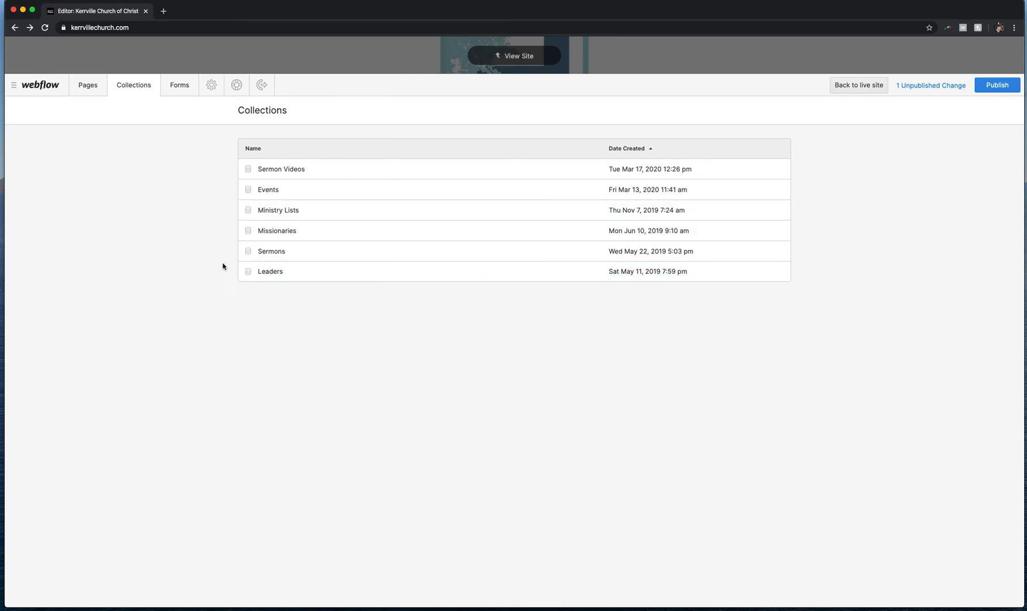
left_click(272, 192)
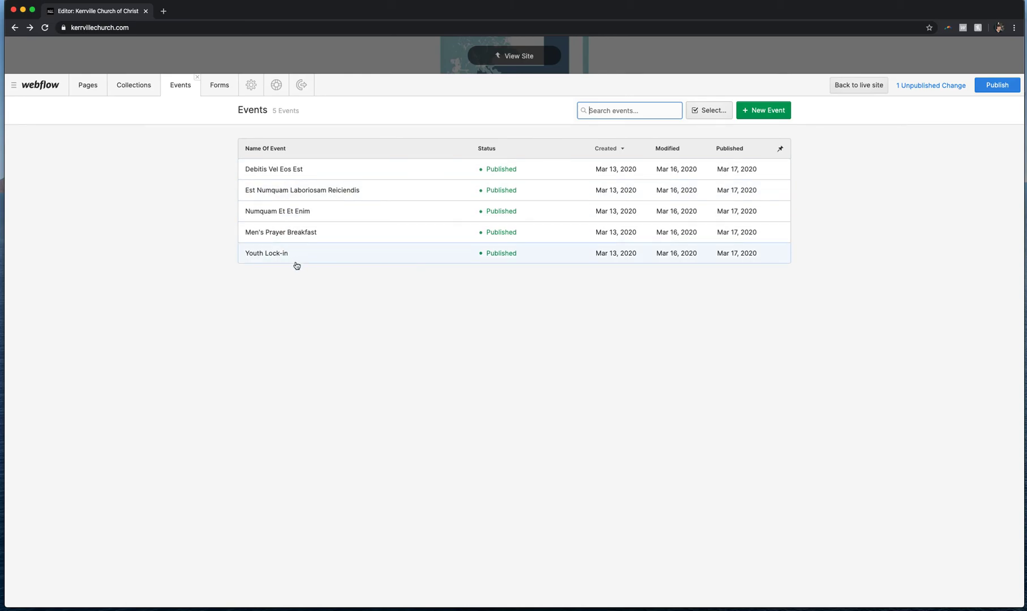
left_click(770, 111)
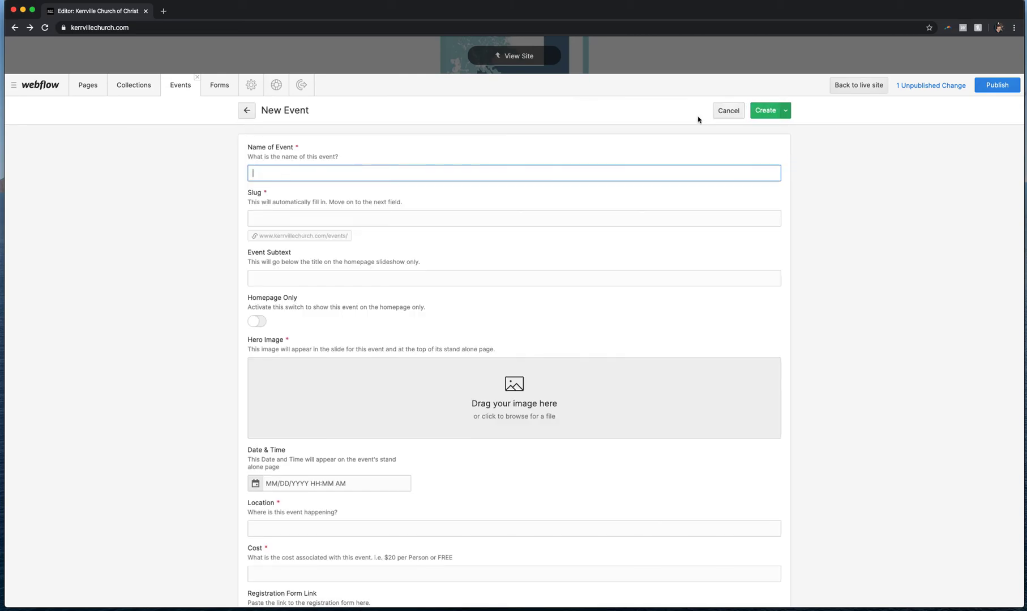
Name the new event Easter Egg Hunt
type("Easter Egg Hun")
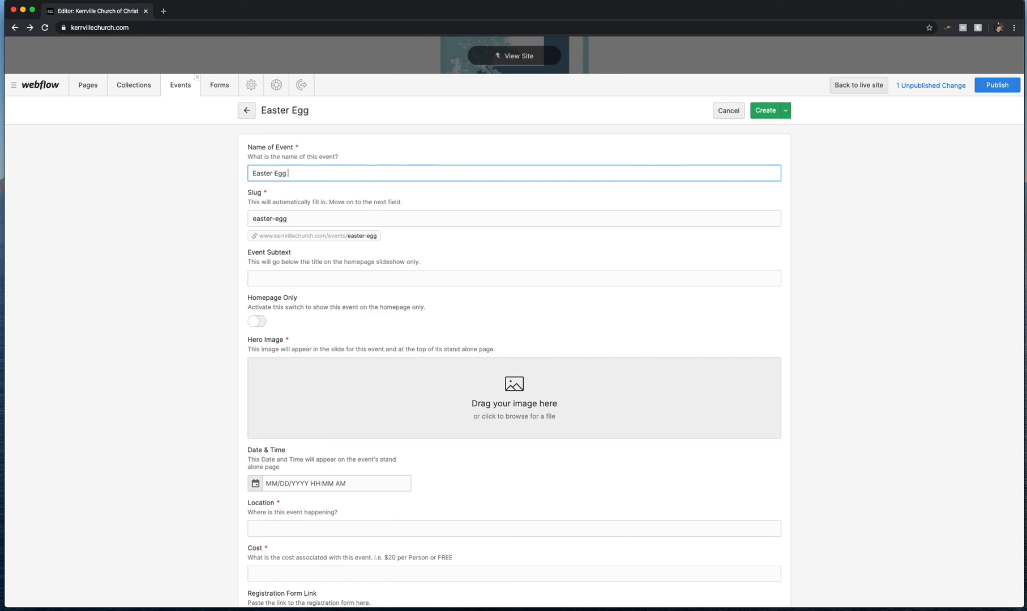
key("BackSpace")
key("BackSpace")
type("unt")
Set the event subtext to "Family friendly easter egg hunt at the park!"
left_click(260, 281)
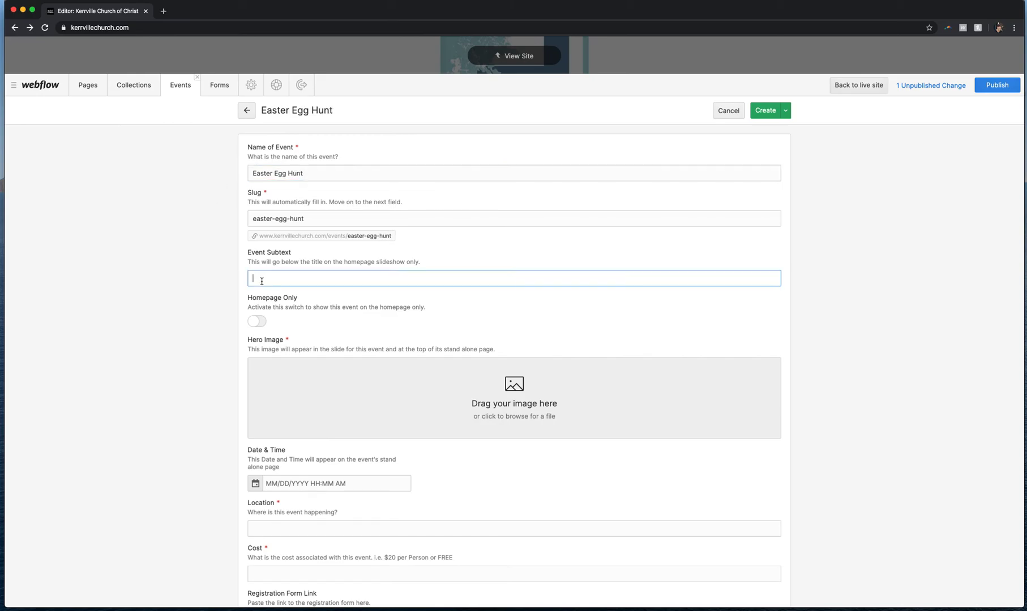
type("Family Frifriendly easter egg hunt at the chupar")
Upload a photo from the Photos library as the event's hero image
left_click(253, 323)
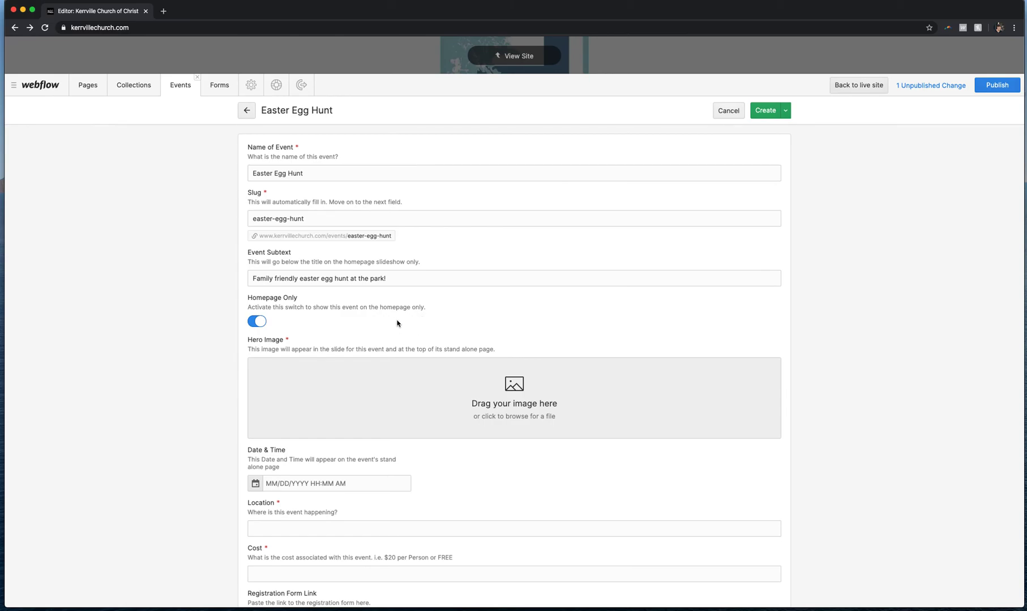
left_click(258, 322)
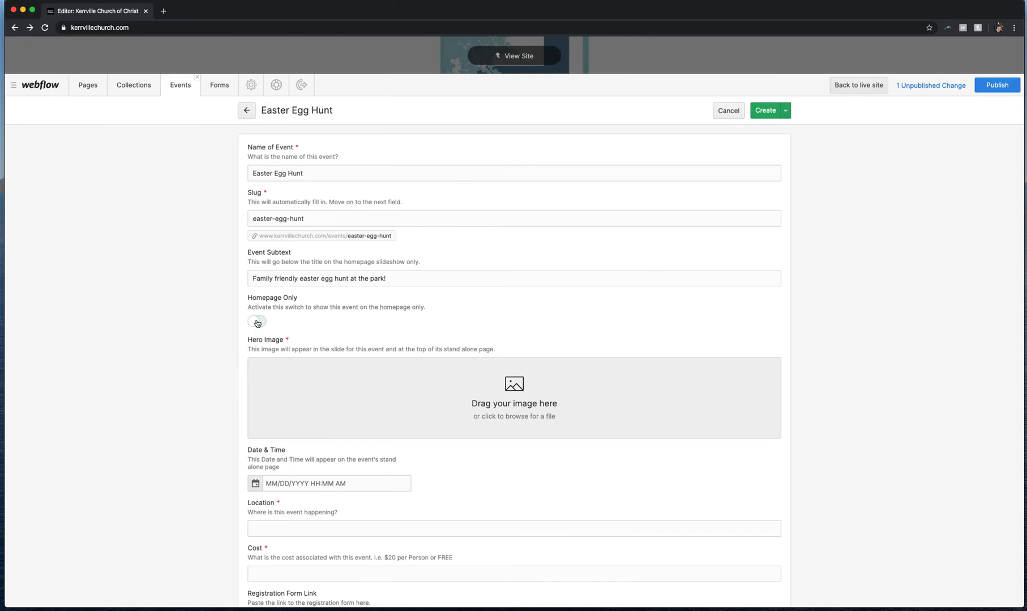
left_click(524, 407)
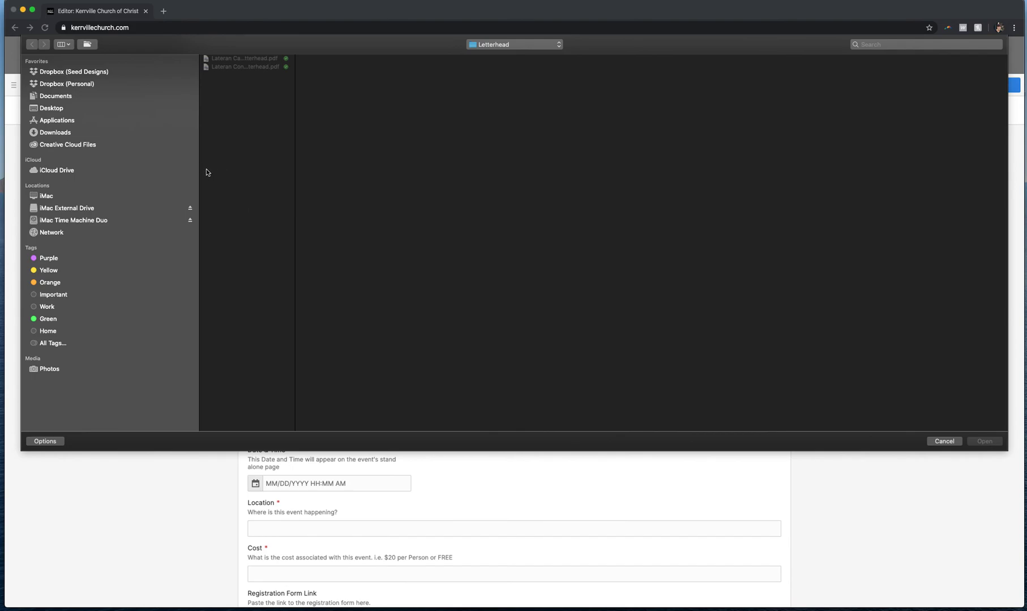
left_click(50, 371)
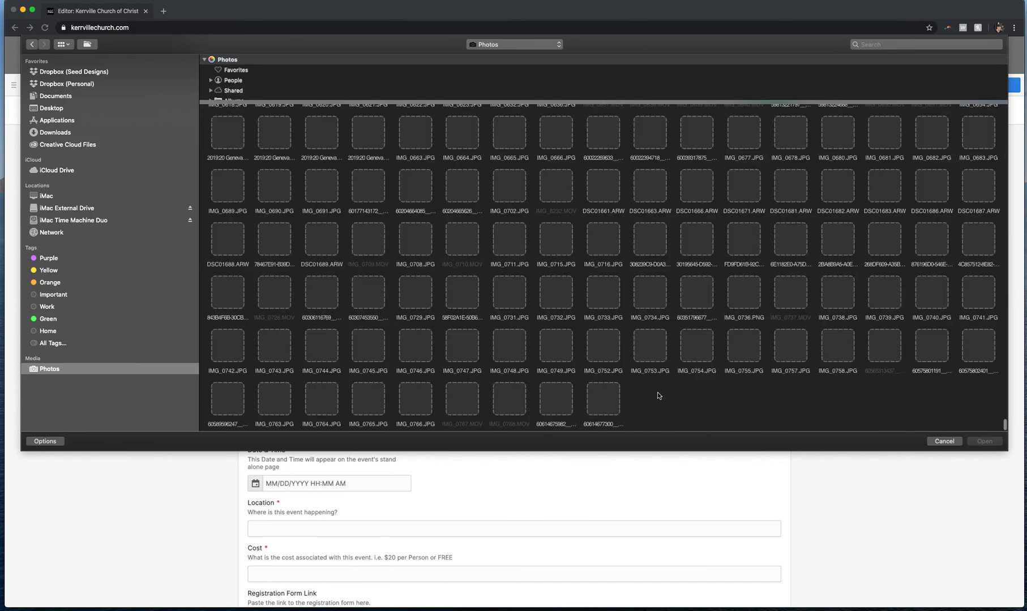
left_click(614, 403)
left_click(984, 442)
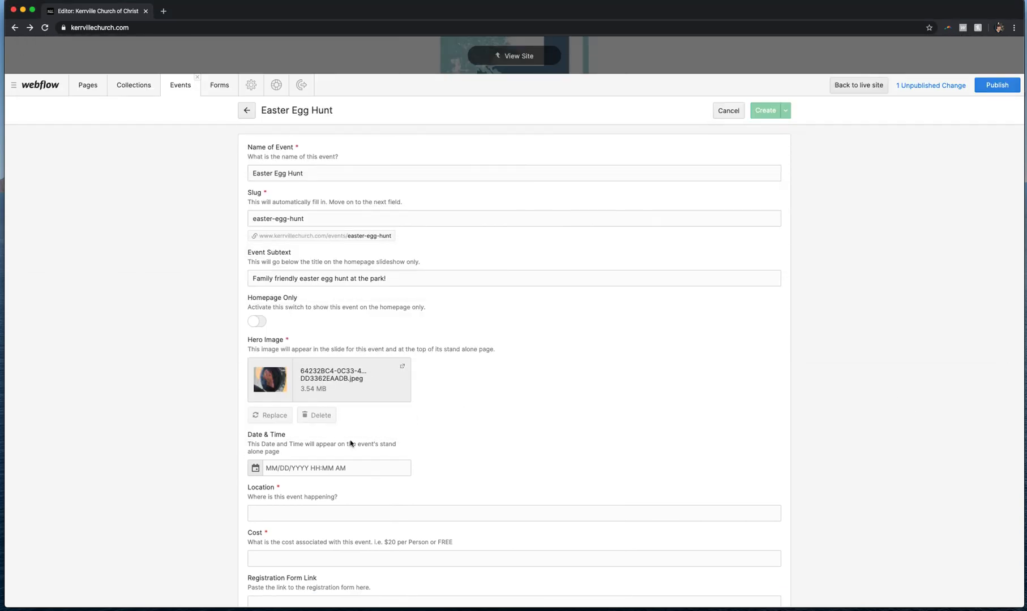
Pick June 21, 2020 as the event date in the Date & Time picker
left_click(280, 470)
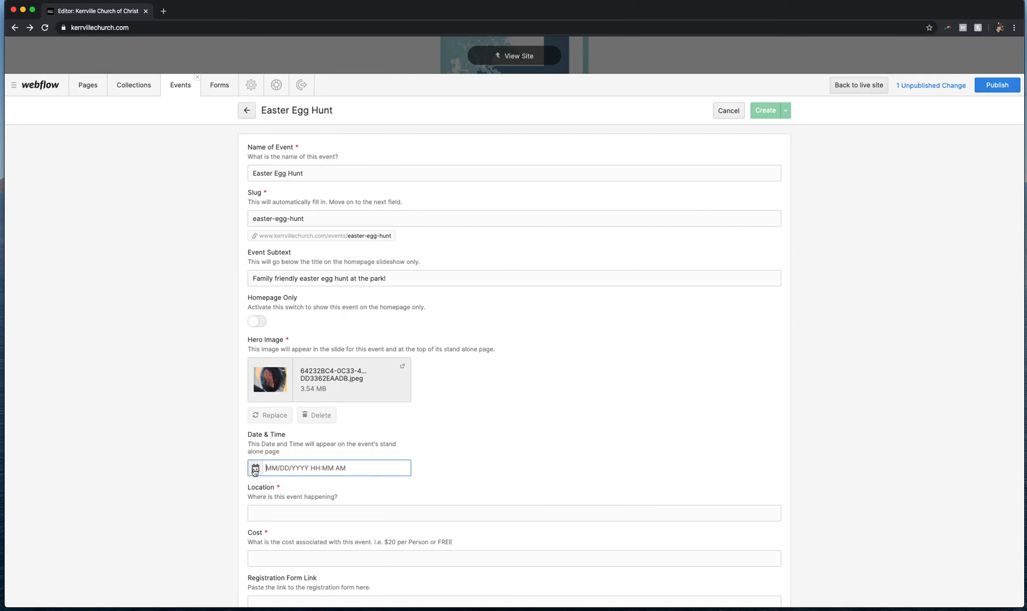
left_click(255, 469)
left_click(357, 466)
left_click(357, 468)
left_click(356, 466)
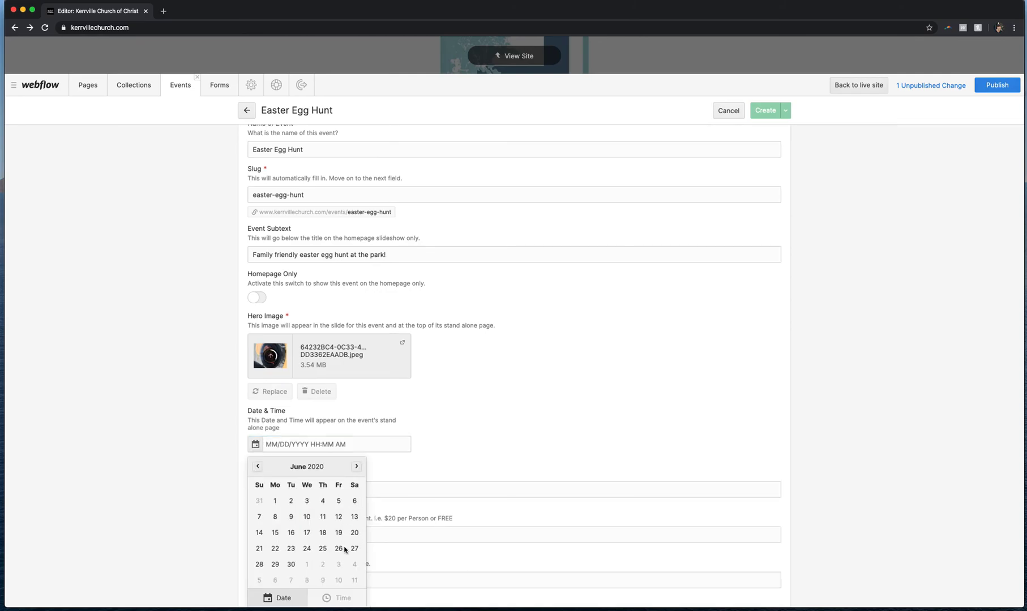
left_click(259, 551)
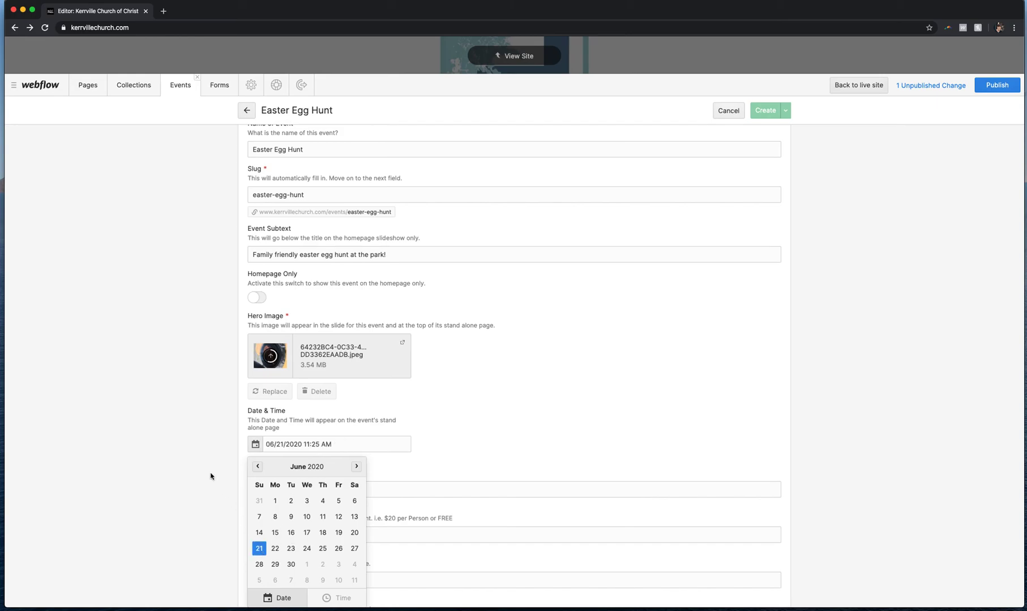
left_click(455, 416)
Set the event location to Louise Hays Park
left_click(292, 495)
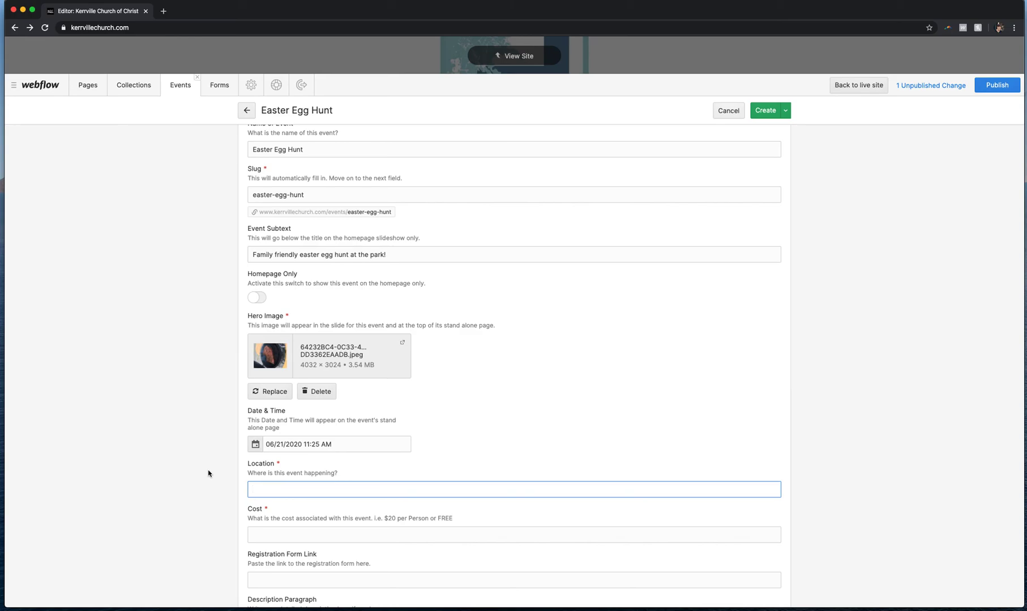
type("Louise Hays Park")
Try to change the event time by deleting the end of the Date & Time entry
left_click(255, 445)
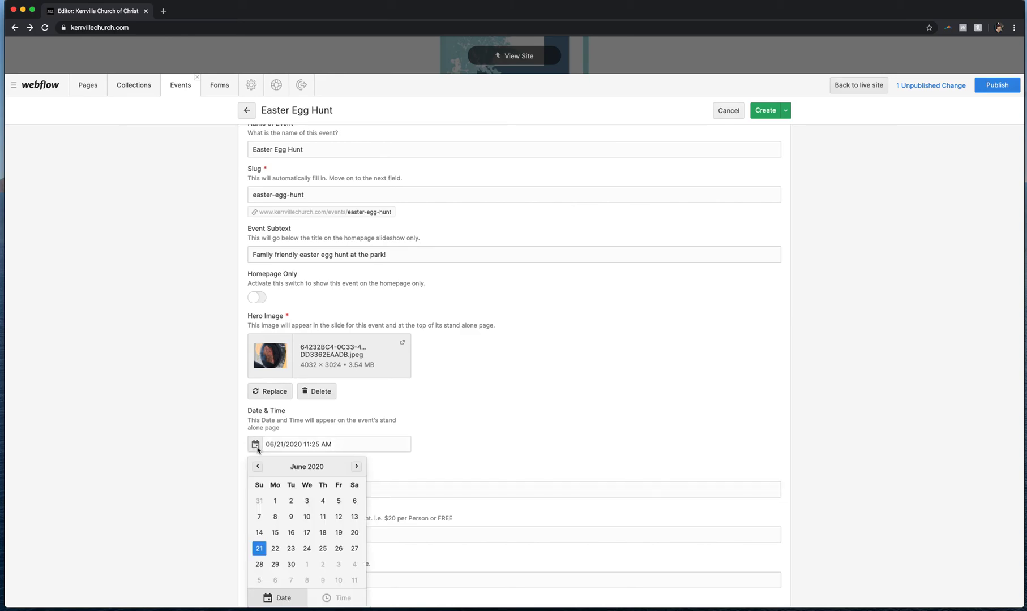
scroll(291, 501, "down", 2)
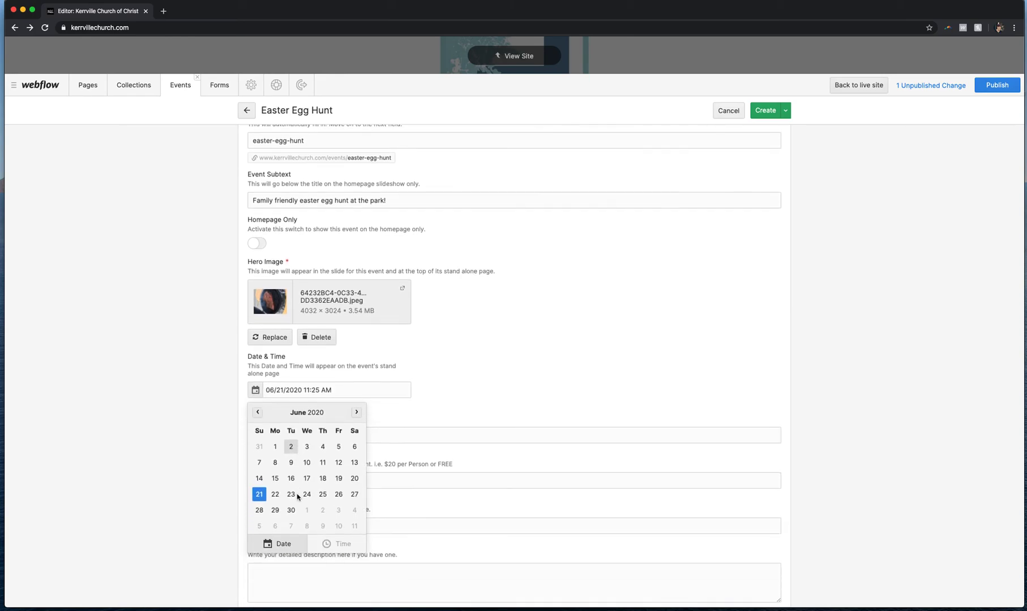
left_click(328, 536)
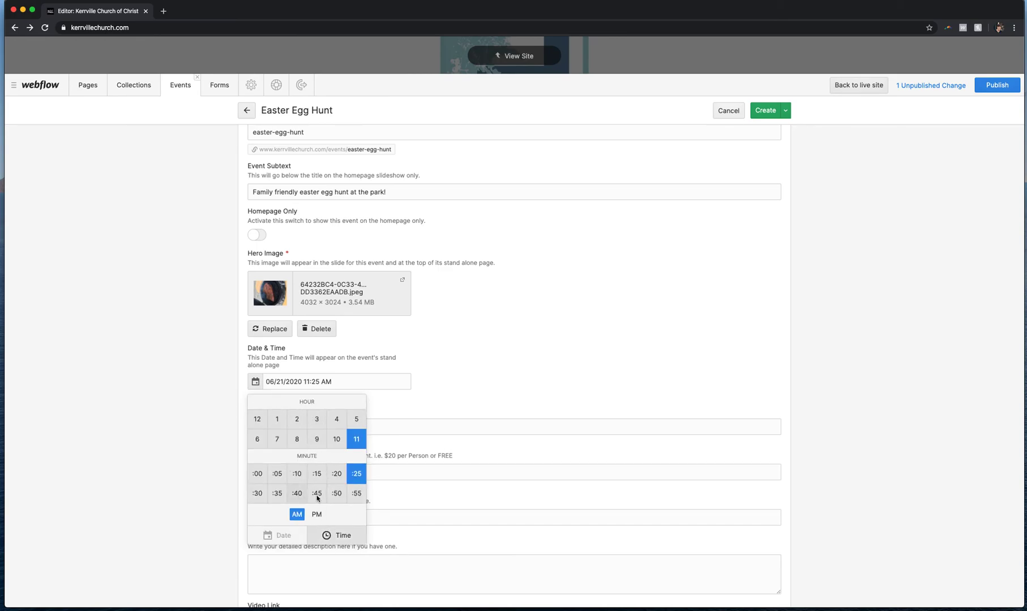
left_click(277, 534)
left_click(432, 388)
left_click(338, 381)
key("BackSpace")
key("BackSpace")
key("BackSpace")
key("BackSpace")
key("BackSpace")
key("BackSpace")
key("BackSpace")
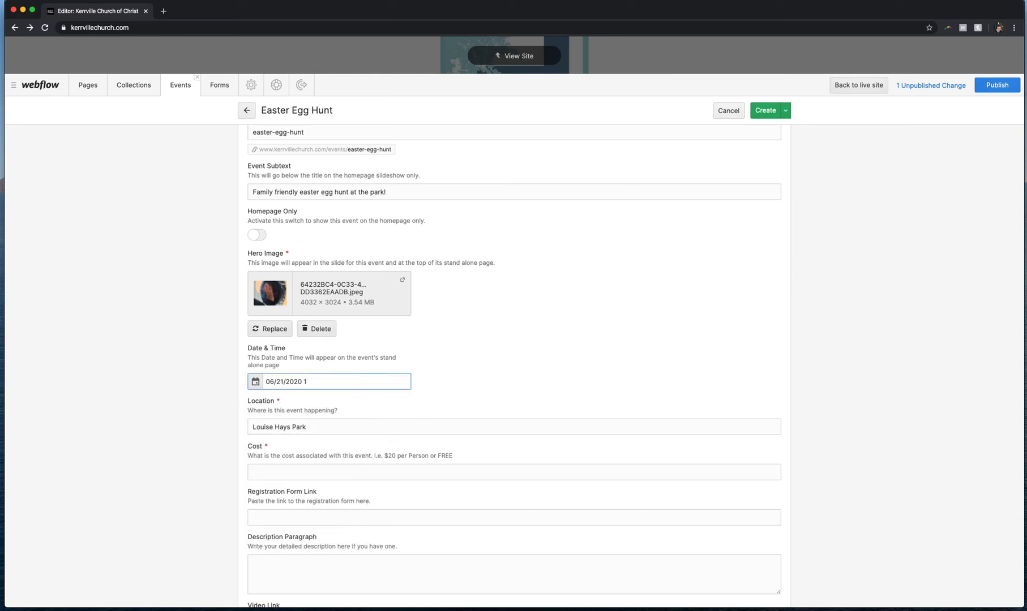
left_click(317, 431)
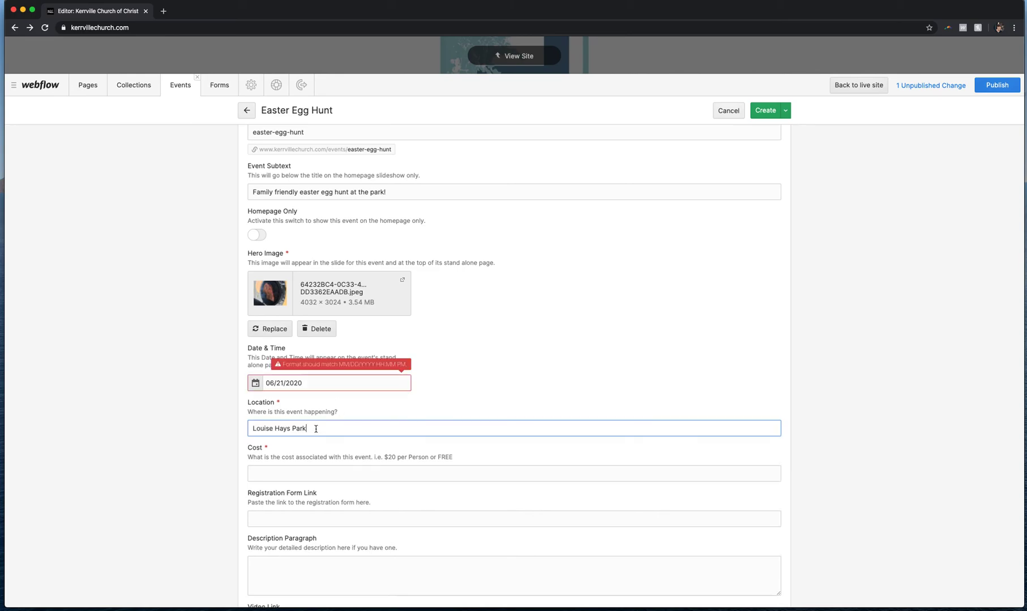
Set the event time to 11:35 PM in the Date & Time picker
left_click(328, 383)
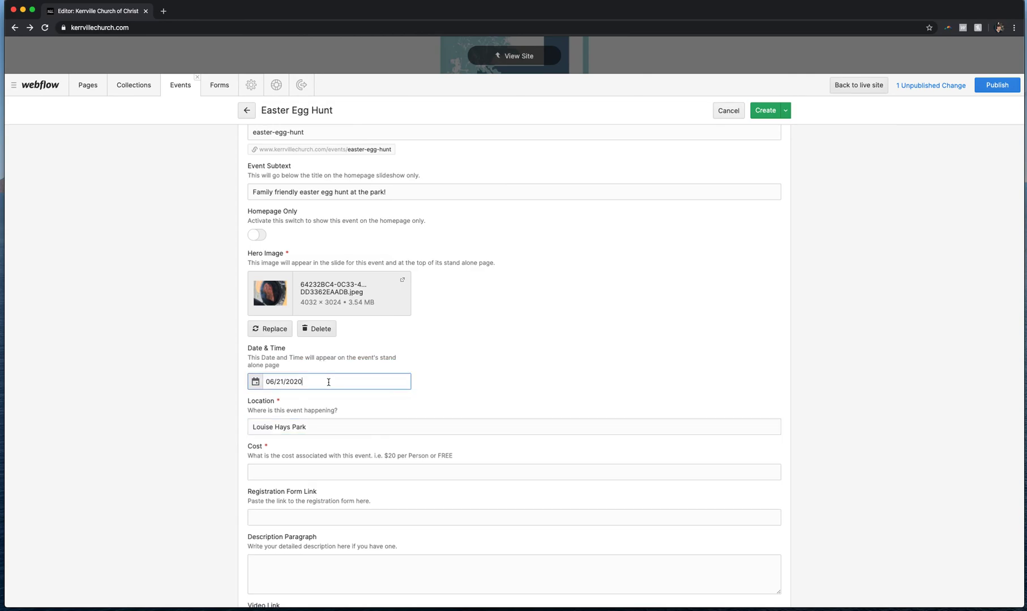
left_click(255, 384)
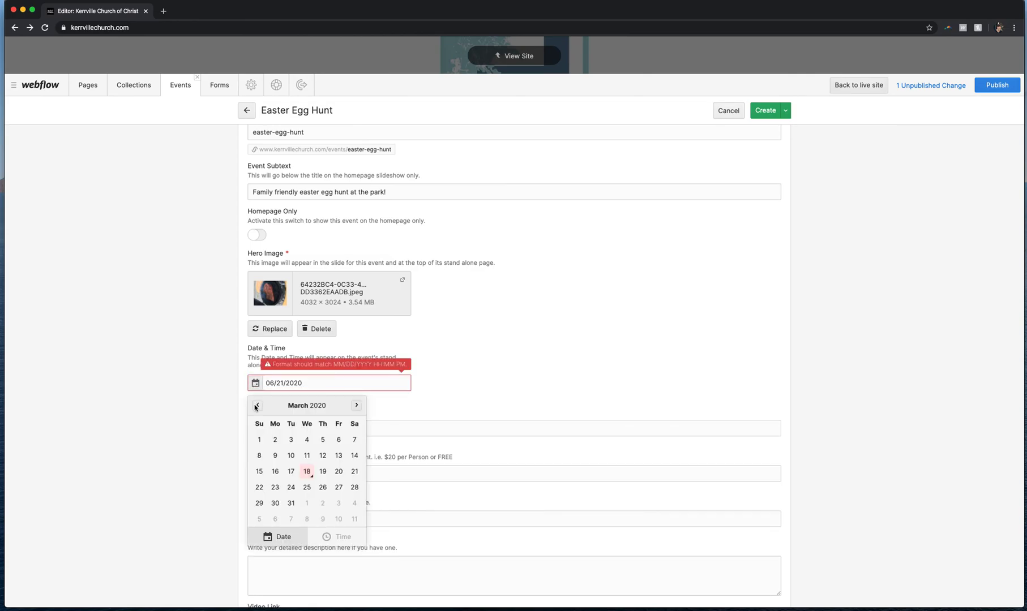
left_click(339, 536)
left_click(359, 440)
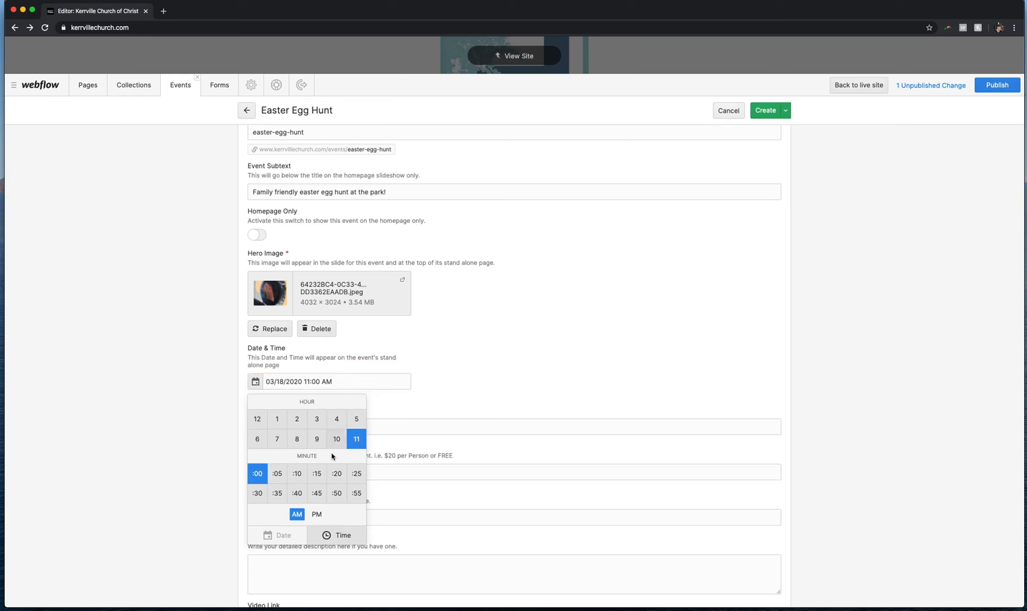
left_click(257, 495)
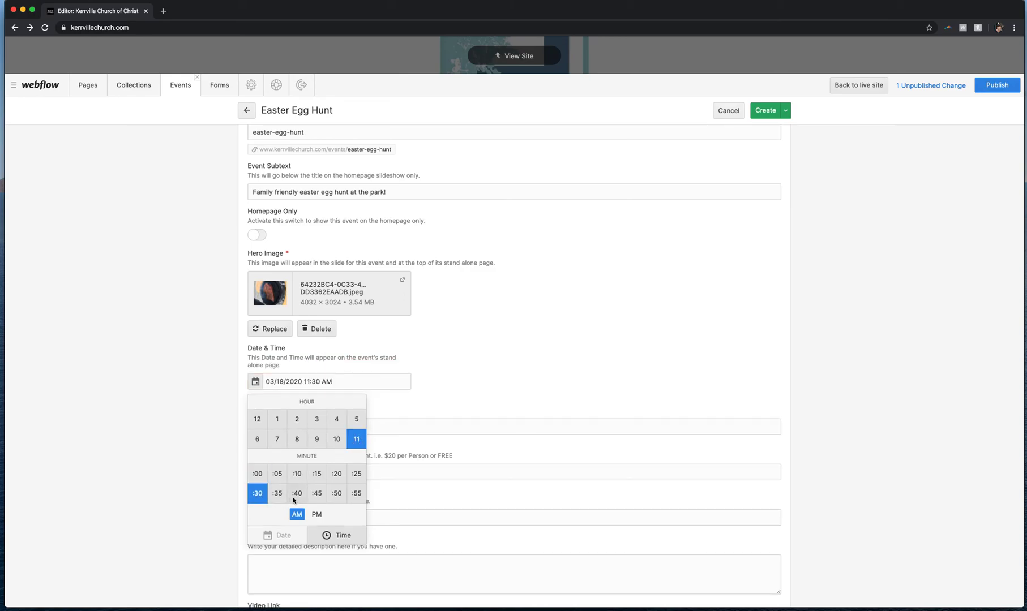
left_click(277, 494)
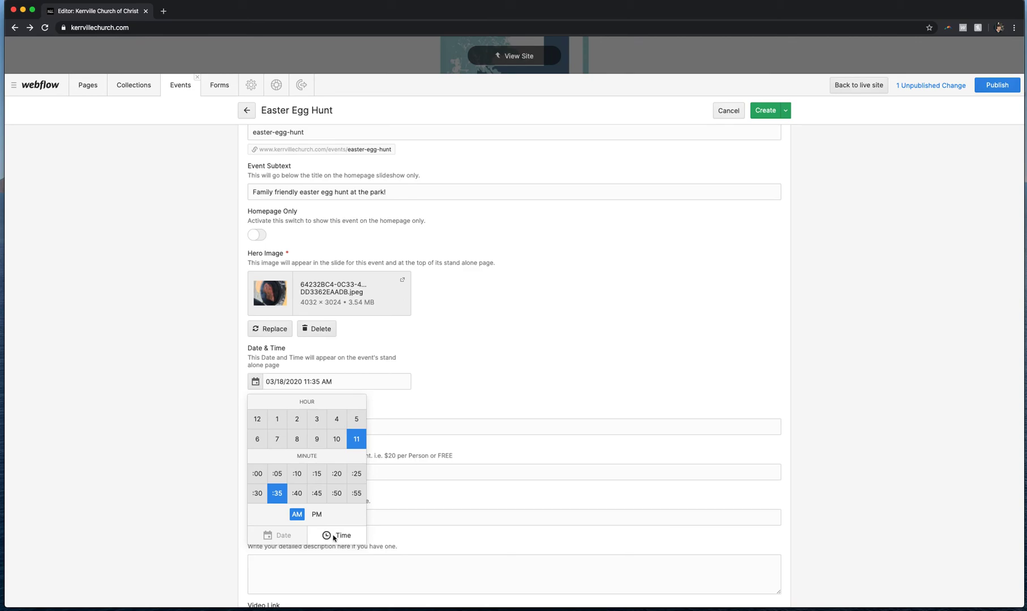
left_click(316, 515)
left_click(458, 397)
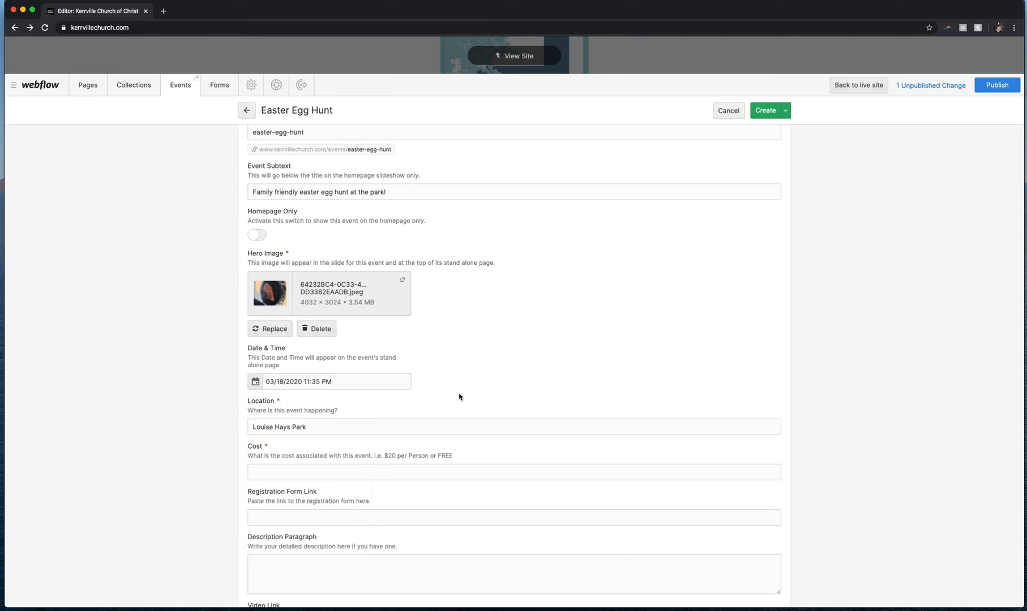
Set the event cost to FREE!!!
left_click(300, 472)
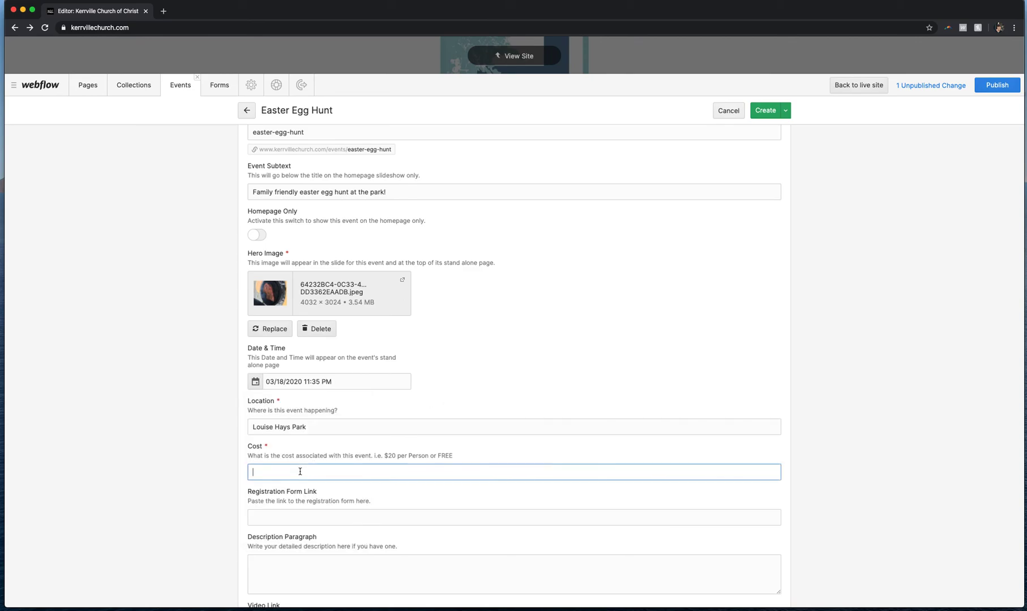
type("FREE!!!")
left_click(268, 518)
Add a leader from the leaders list as the event coordinator
scroll(268, 519, "down", 2)
left_click(301, 449)
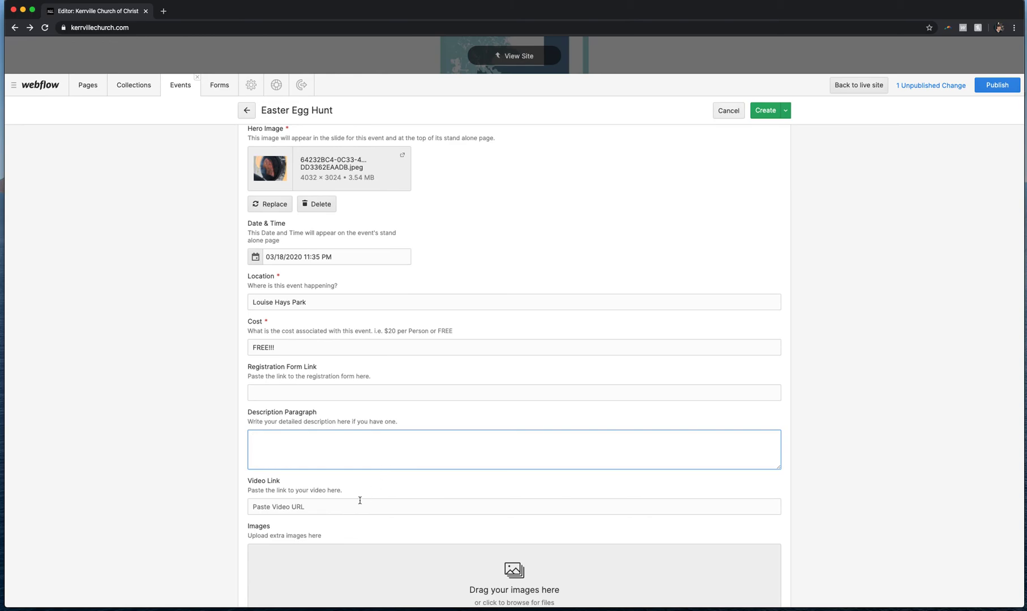
left_click(326, 509)
scroll(323, 509, "down", 2)
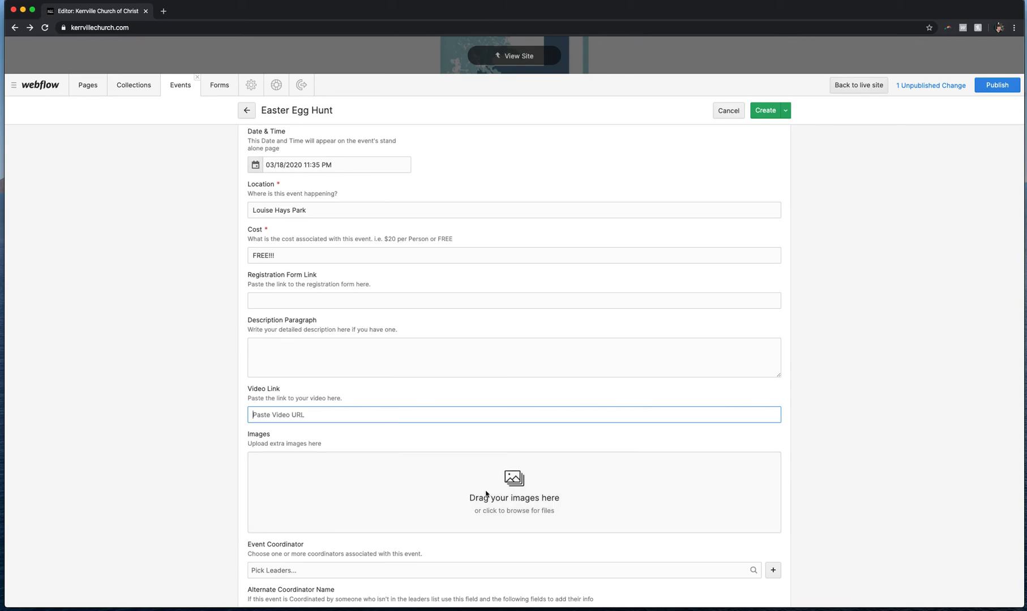
scroll(317, 492, "down", 3)
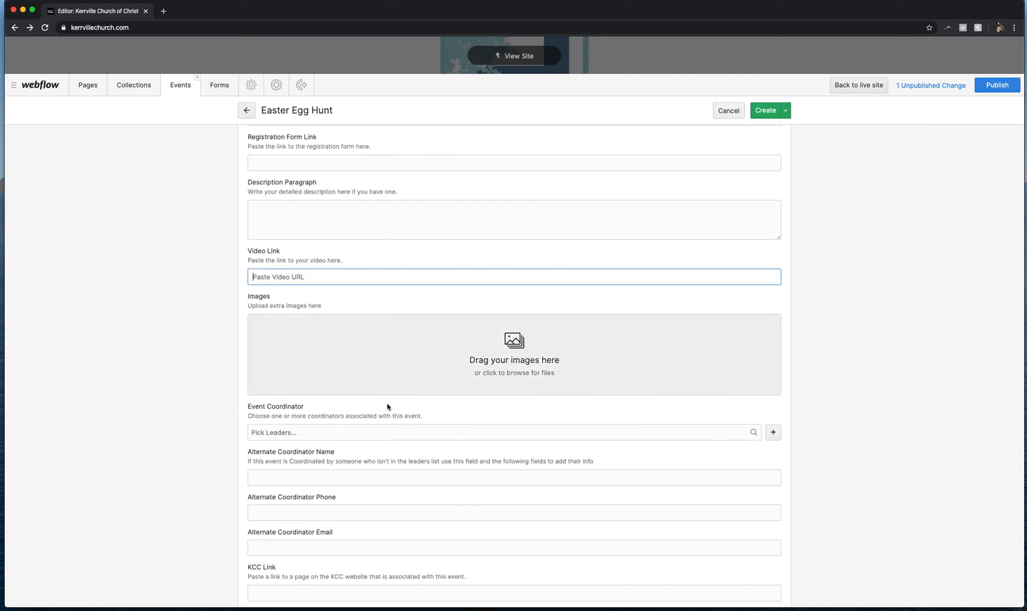
left_click(330, 429)
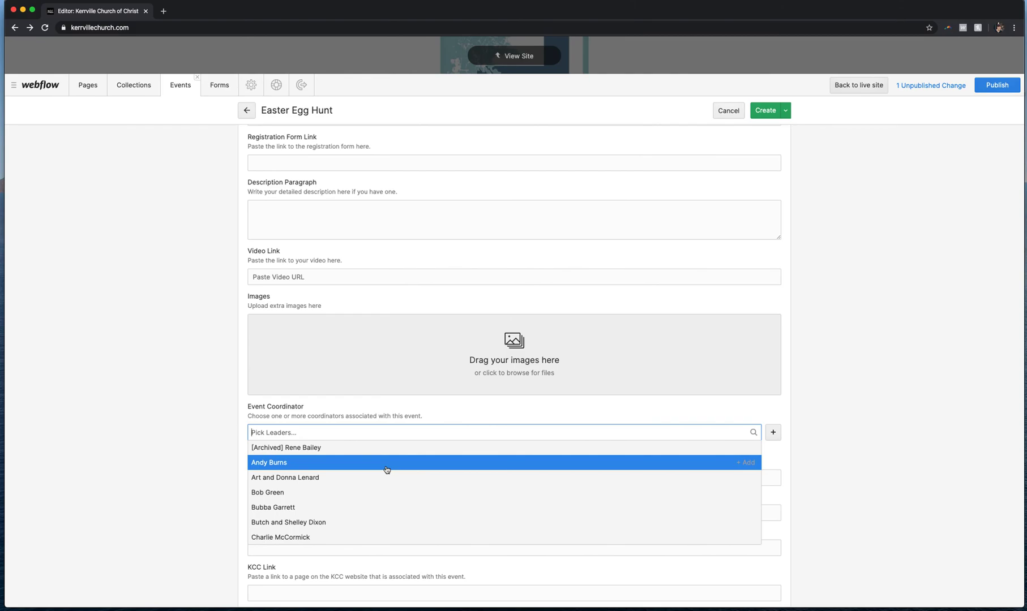
scroll(386, 470, "down", 4)
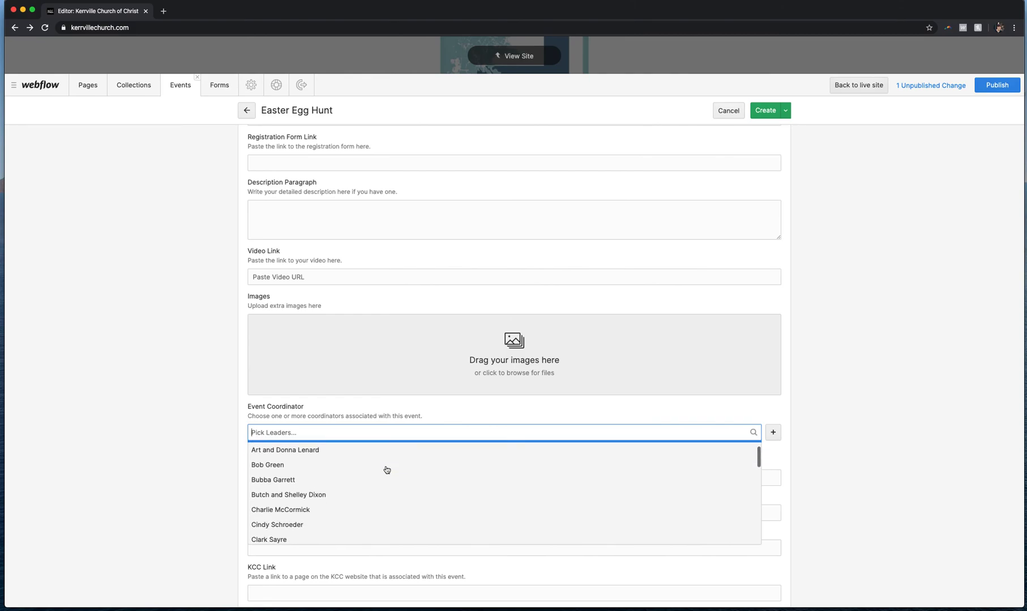
left_click(286, 514)
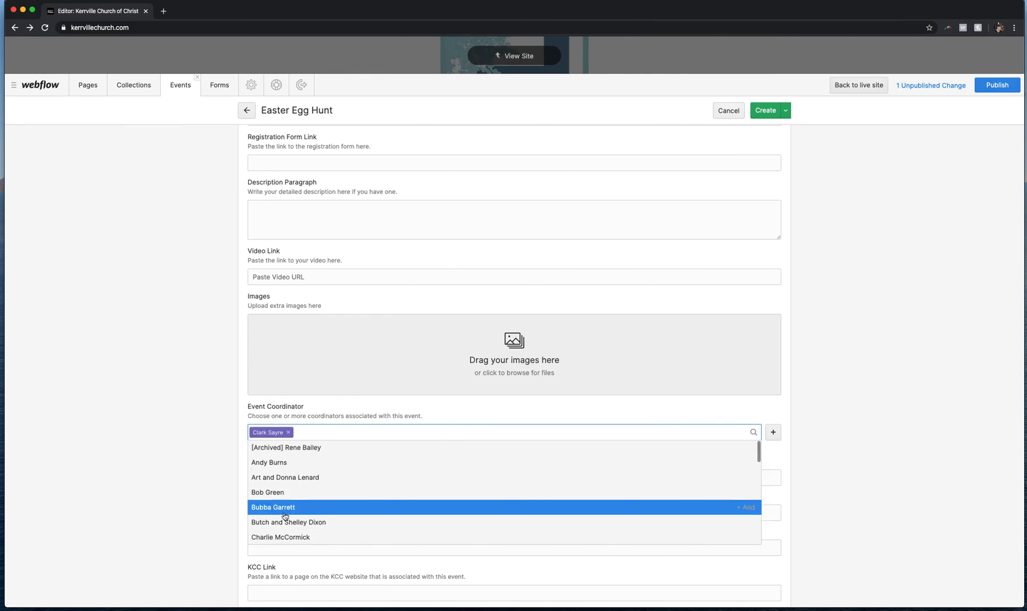
left_click(197, 451)
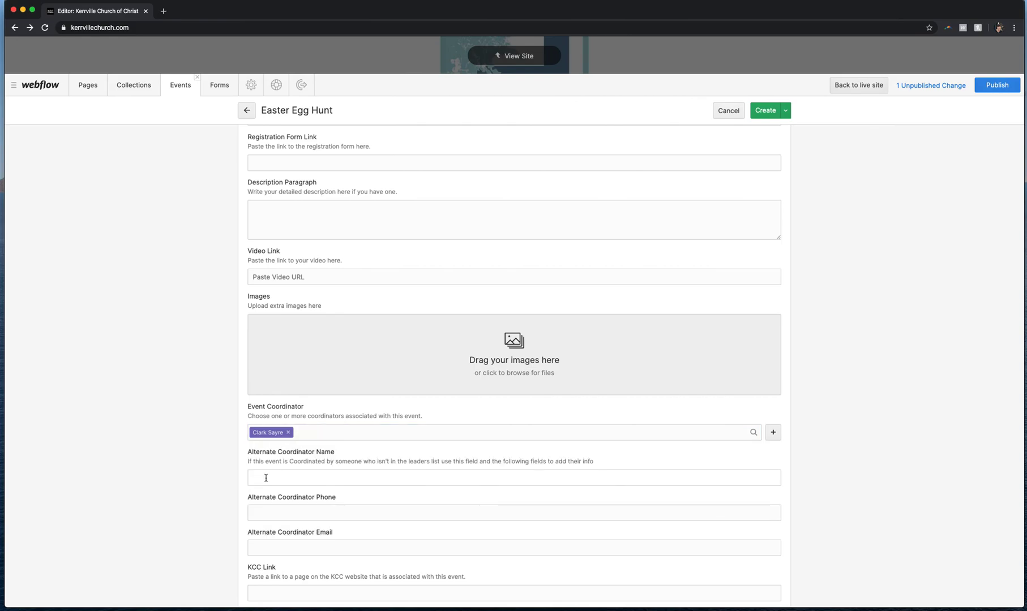
Enter the alternate coordinator's name
left_click(328, 432)
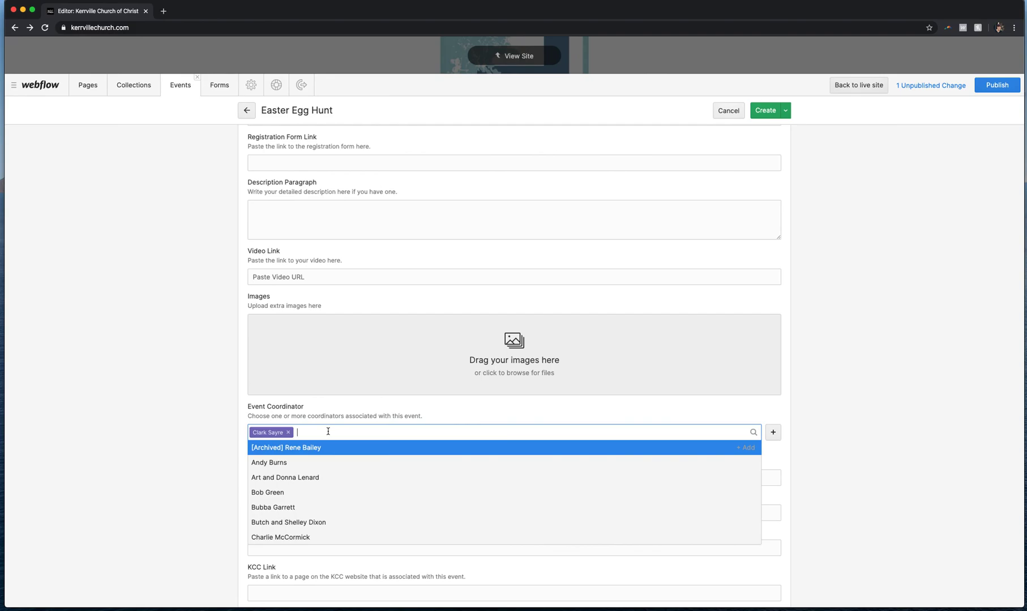
left_click(197, 454)
left_click(259, 476)
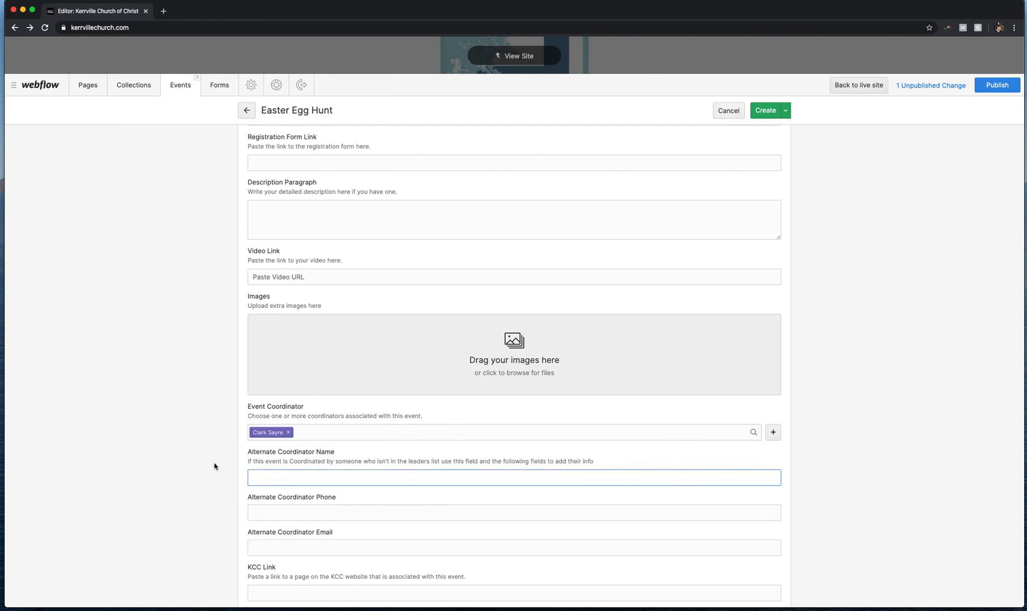
type("Mr. Rogers")
Enter the alternate coordinator's phone number and e-mail address
left_click(280, 511)
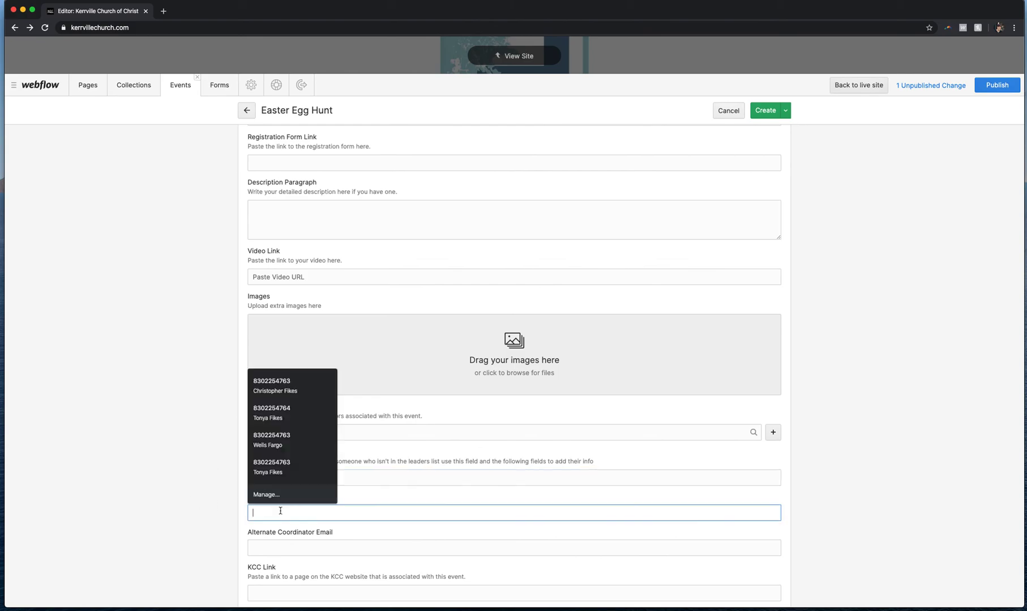
type("555.")
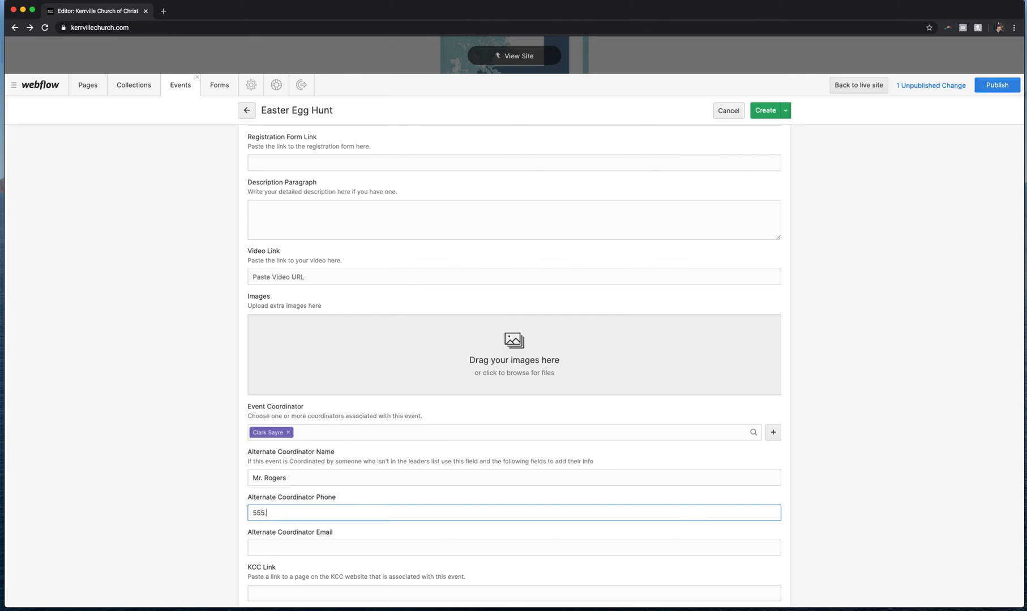
type("555.5555")
left_click(266, 546)
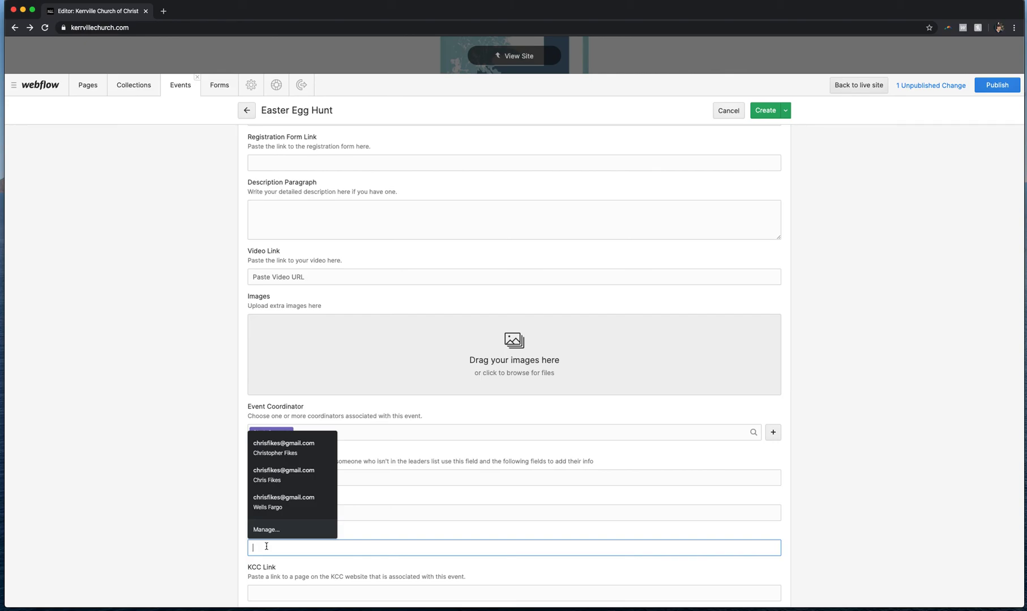
type("email@email.com")
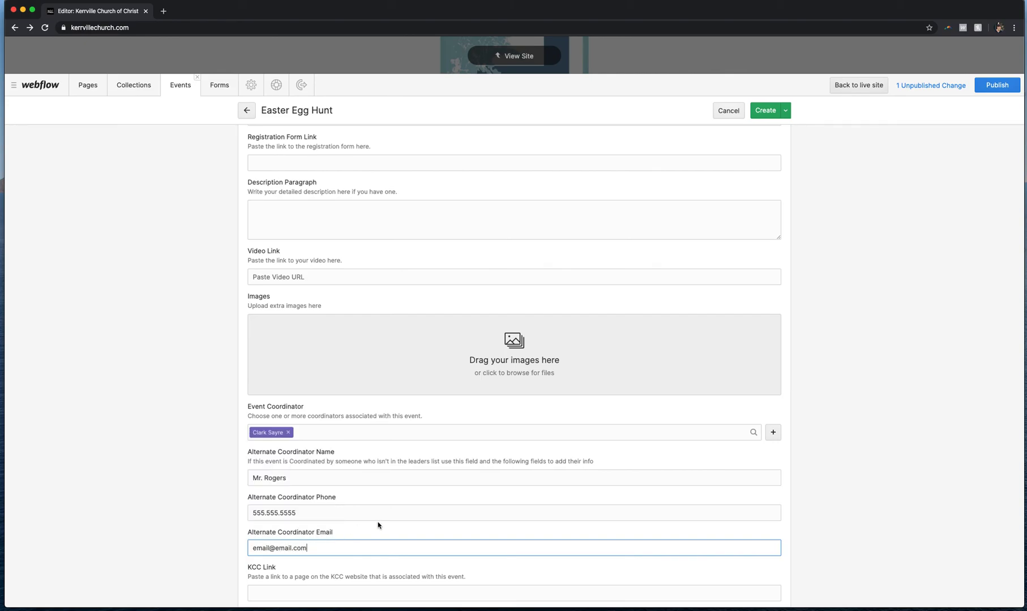
Copy the live site's Kids page address in a new tab and paste it into the KCC Link field
scroll(379, 525, "down", 1)
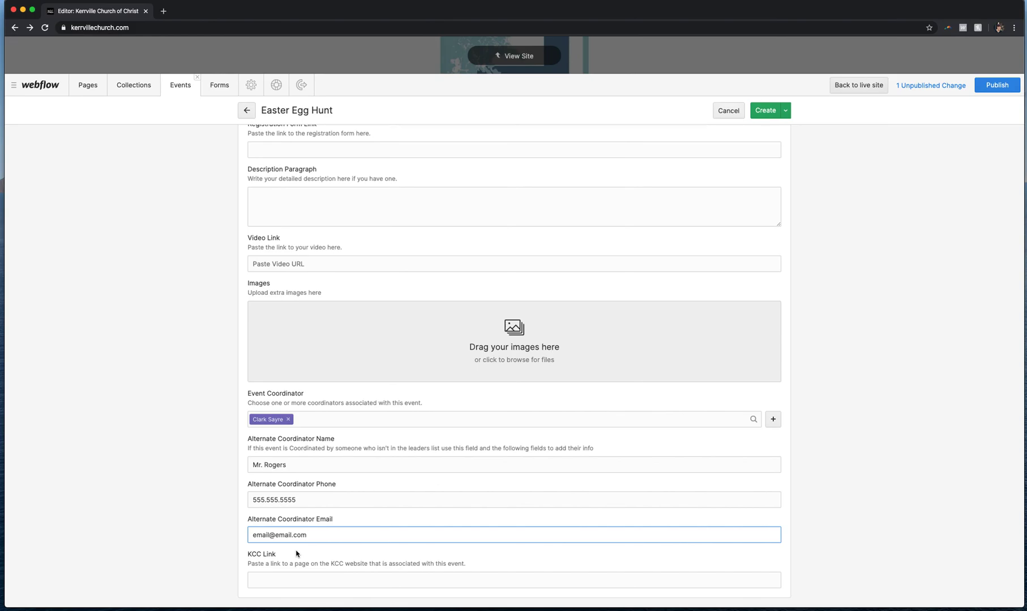
left_click(274, 579)
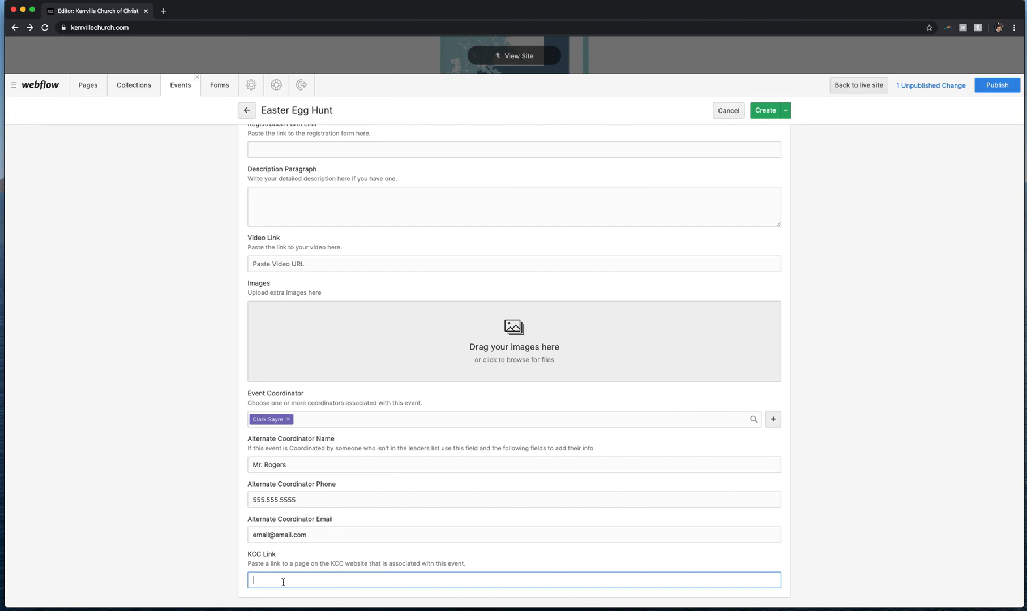
left_click(163, 12)
type("kerrvillechurch.com")
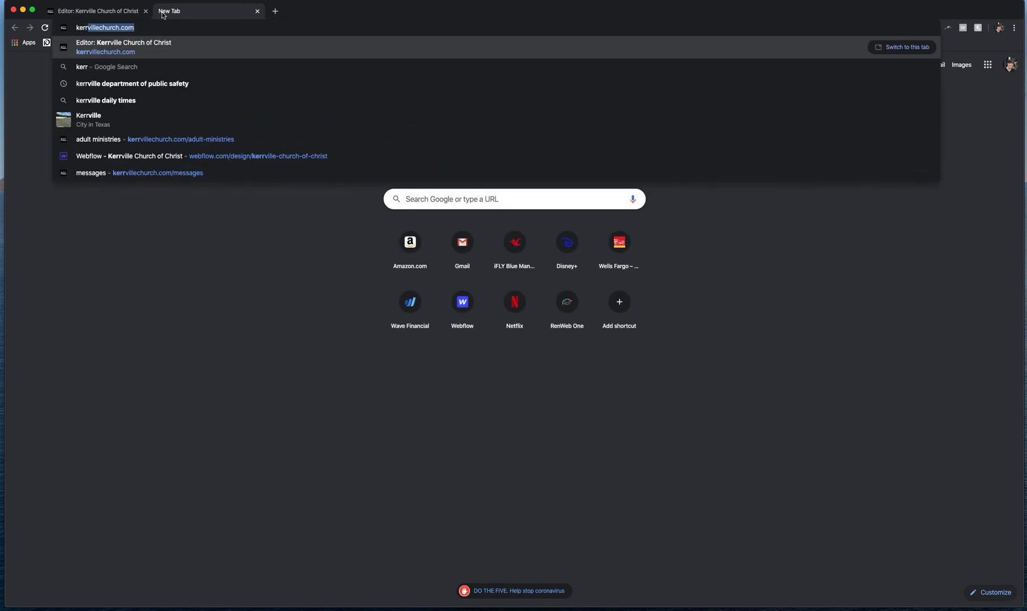
key("Return")
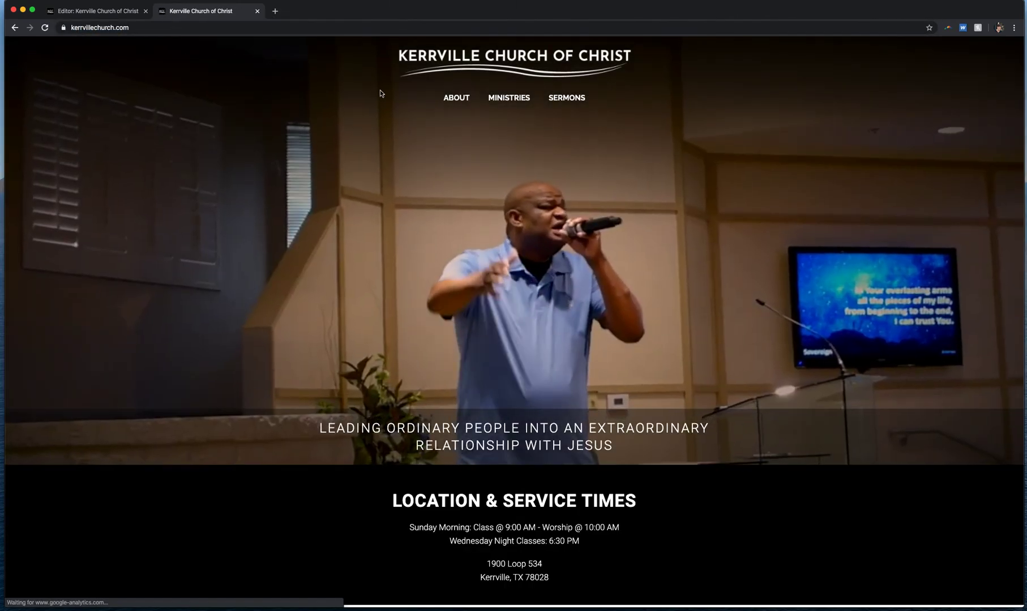
mouse_move(518, 99)
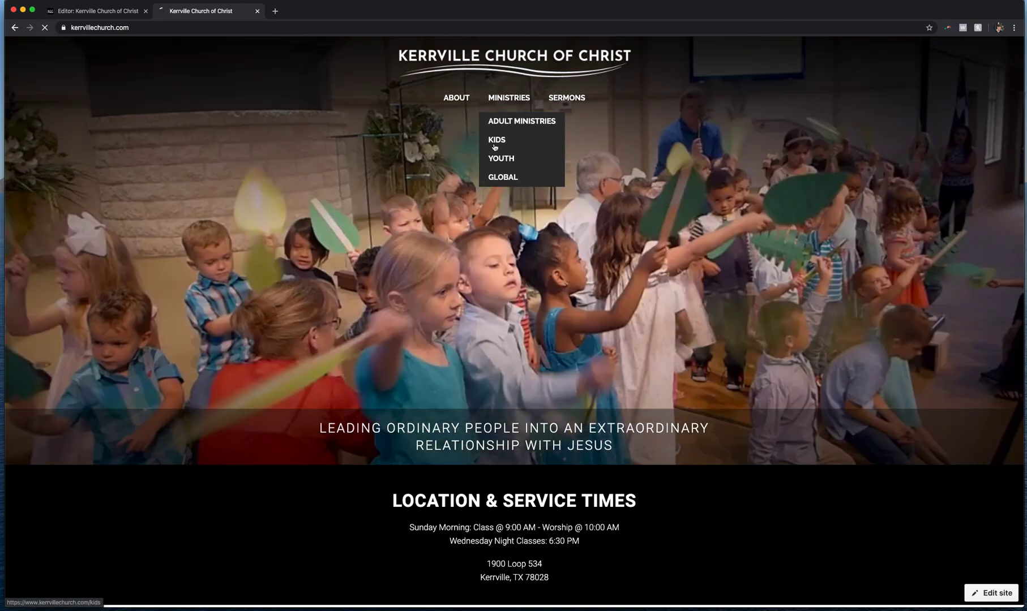
left_click(493, 147)
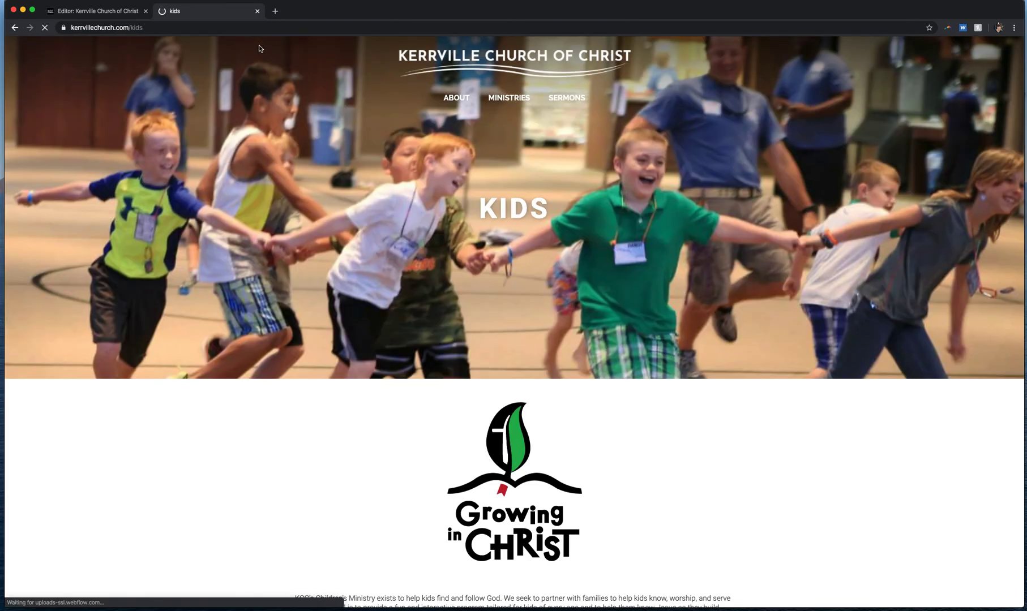
left_click(168, 29)
key("super+c")
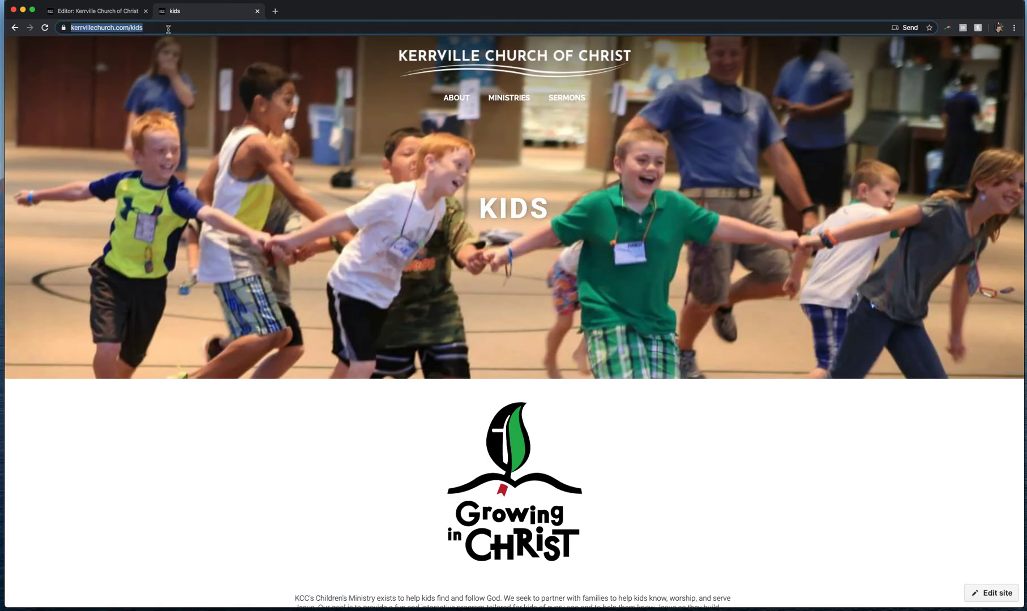
left_click(91, 12)
key("super+v")
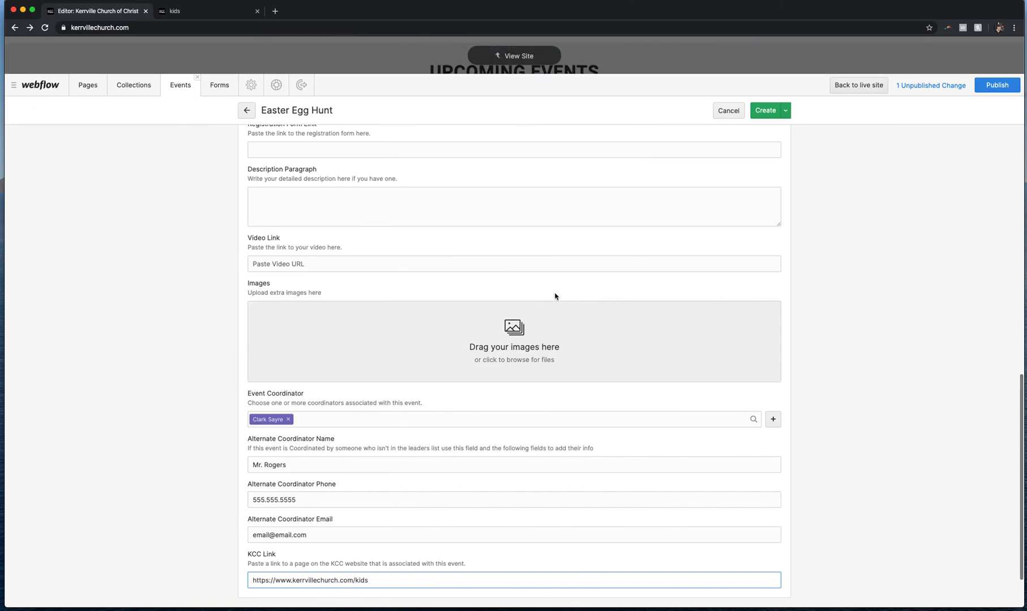
Create the event and close the extra live-site tab
left_click(767, 114)
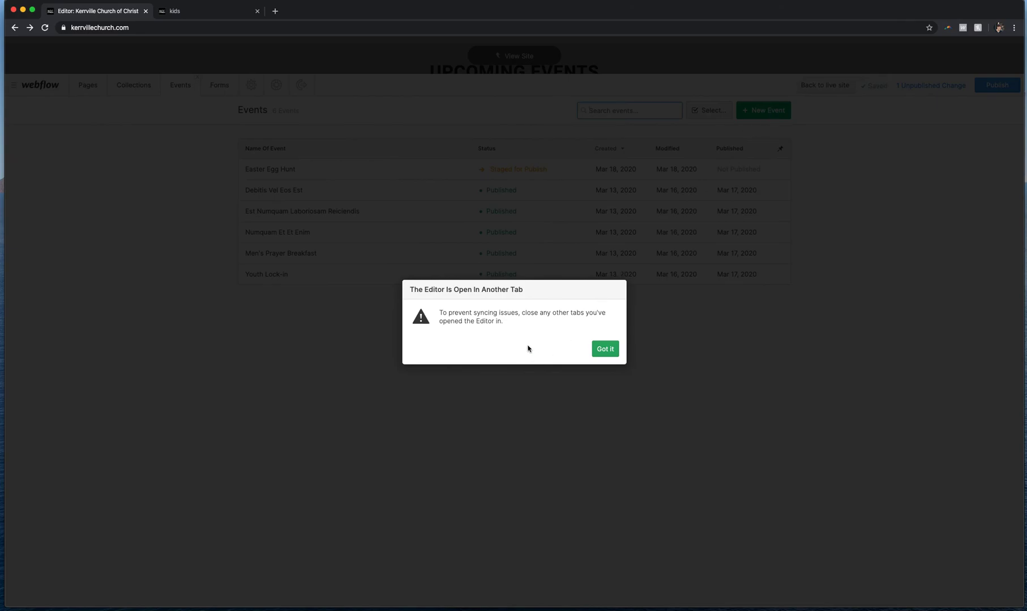
left_click(256, 12)
left_click(601, 350)
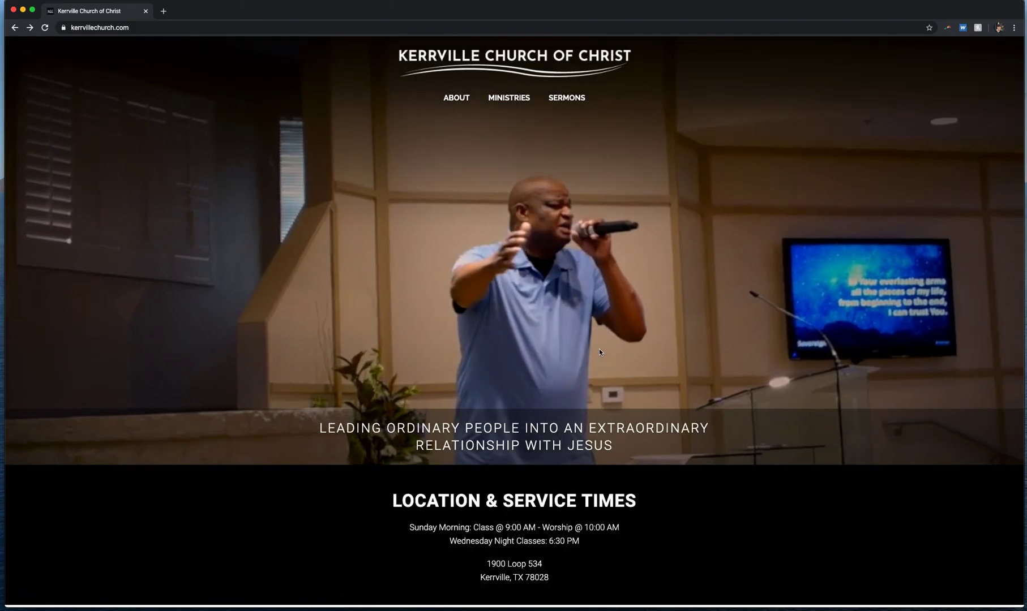
Browse the homepage event slideshow and open the Youth Lock-In event's details page
scroll(251, 280, "down", 6)
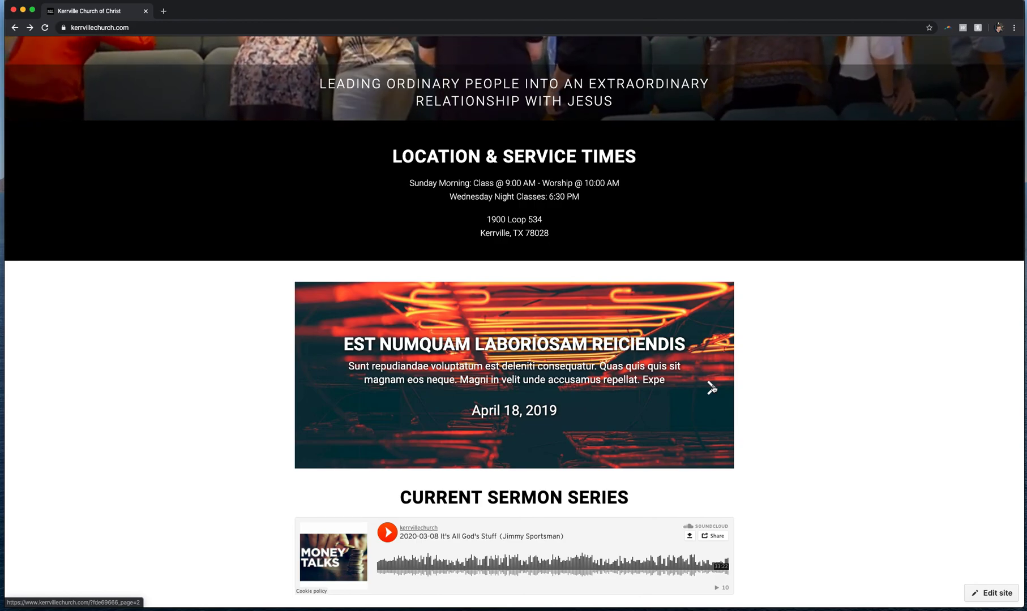
left_click(712, 388)
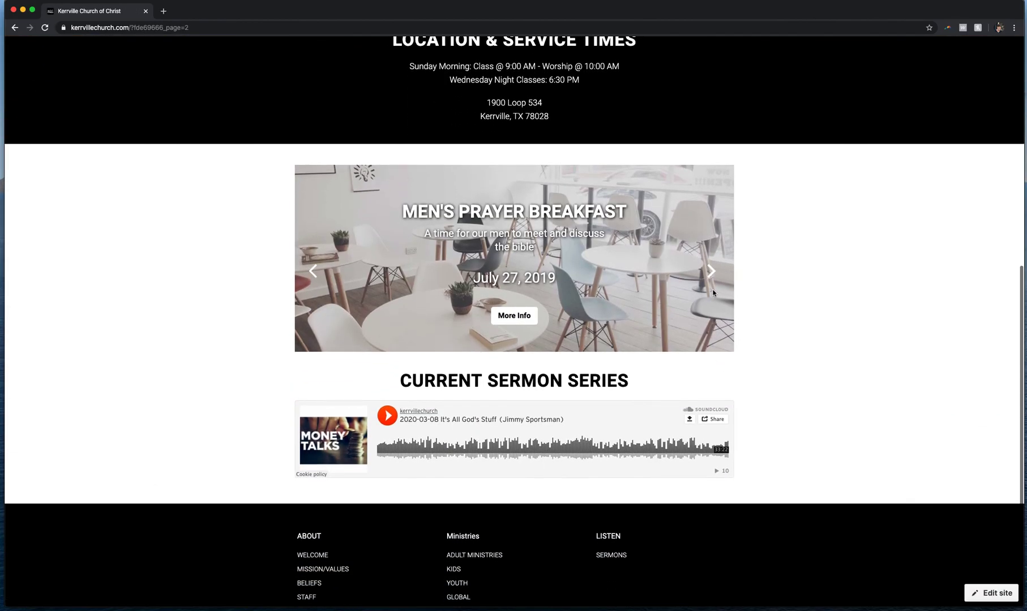
left_click(711, 271)
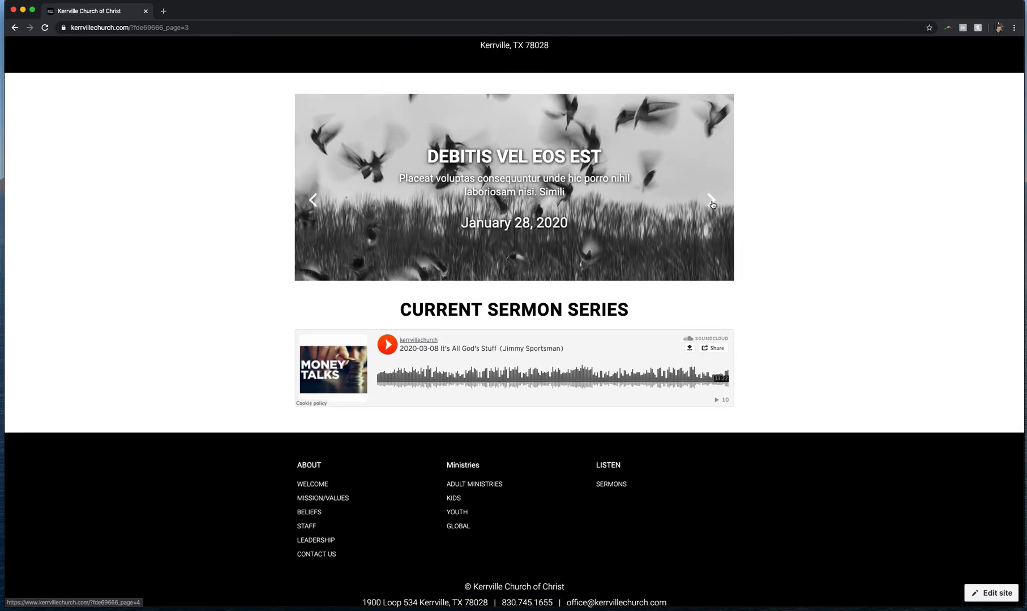
left_click(712, 202)
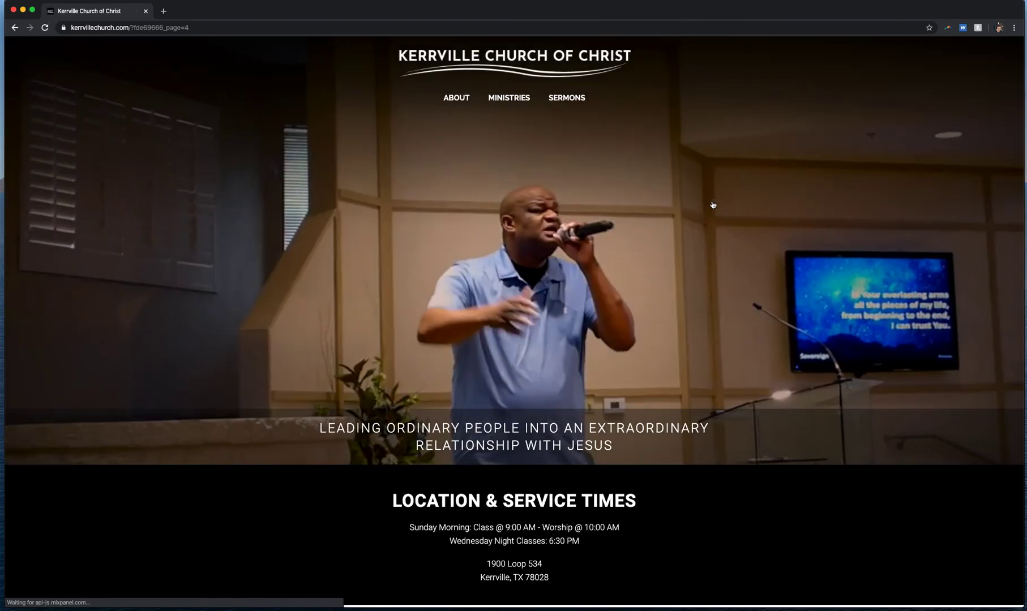
left_click(709, 367)
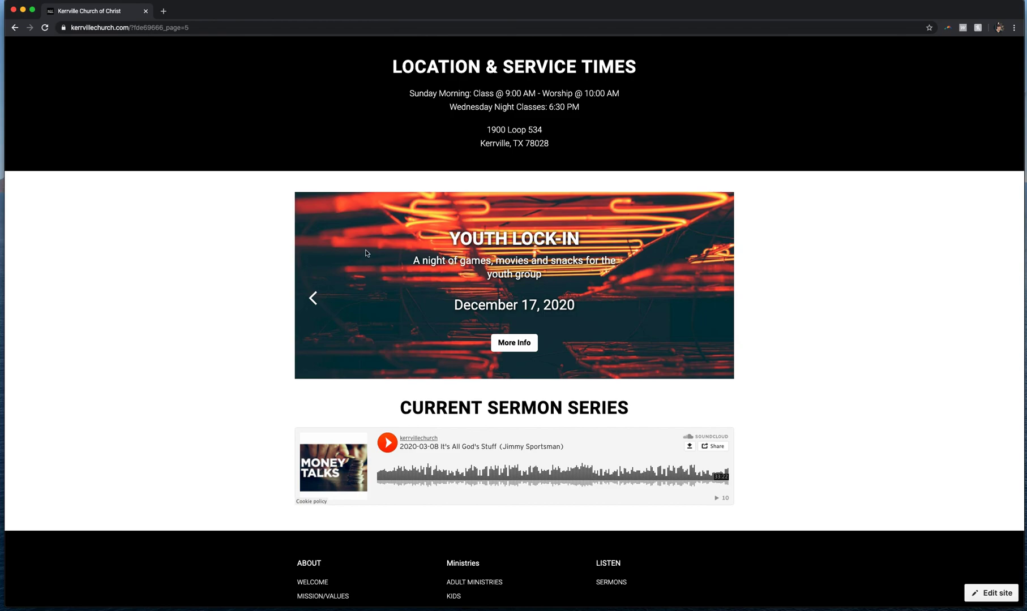
left_click(519, 344)
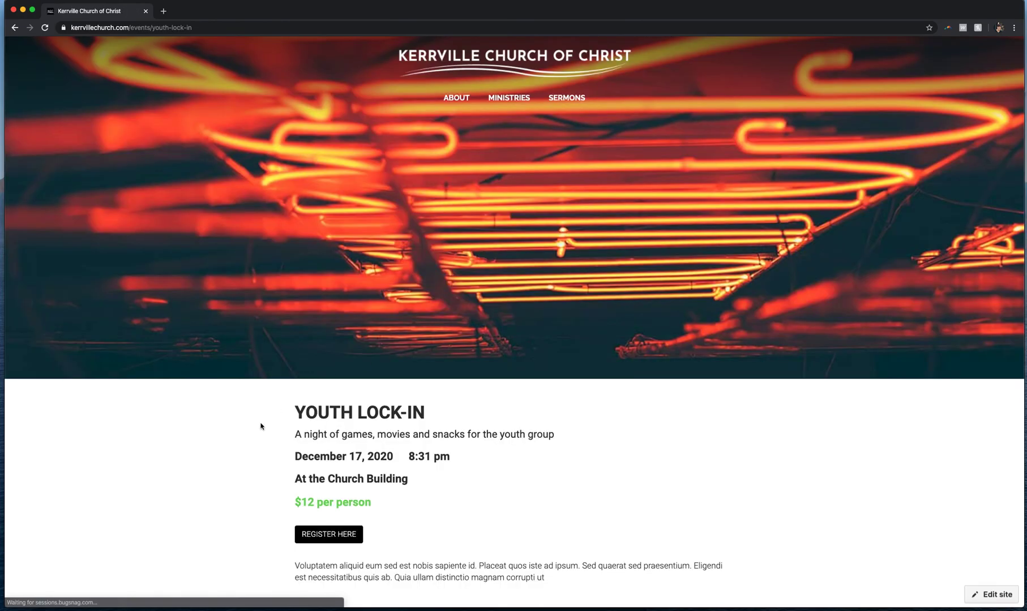
Follow the event's ministry link, then return to the homepage
scroll(261, 426, "down", 5)
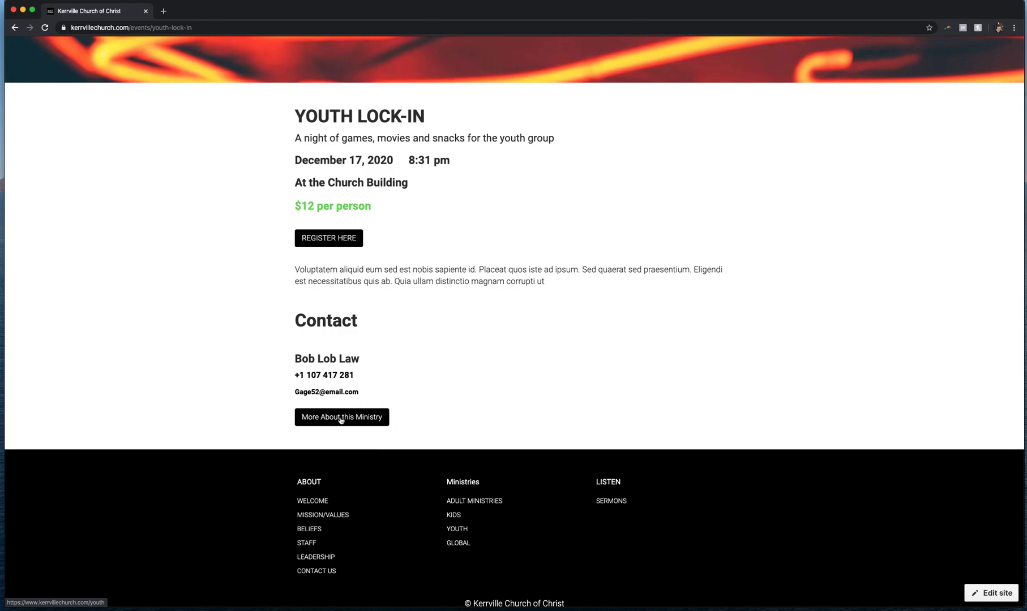
left_click(341, 418)
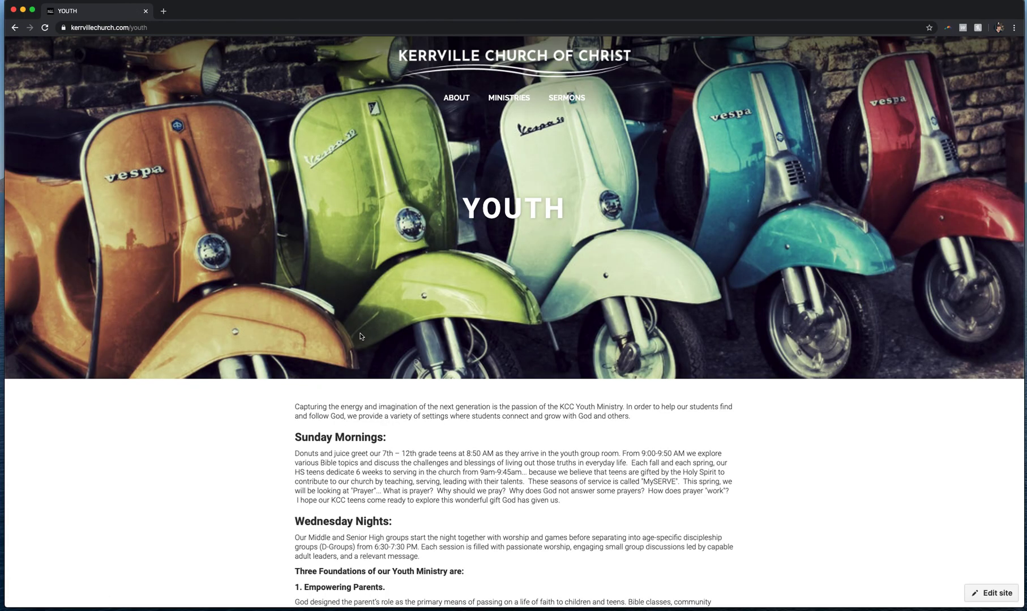
left_click(15, 28)
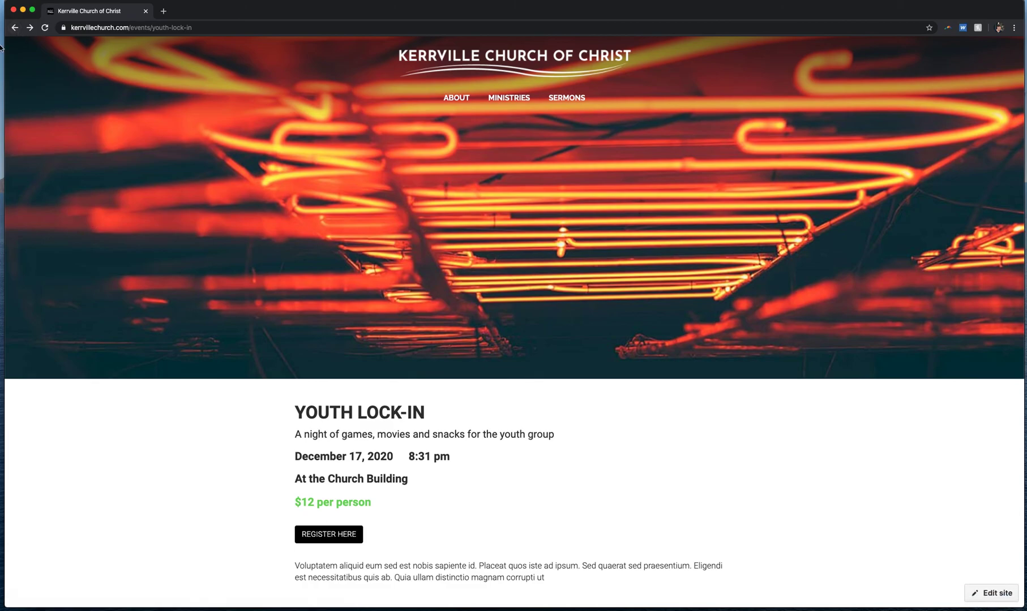
left_click(15, 27)
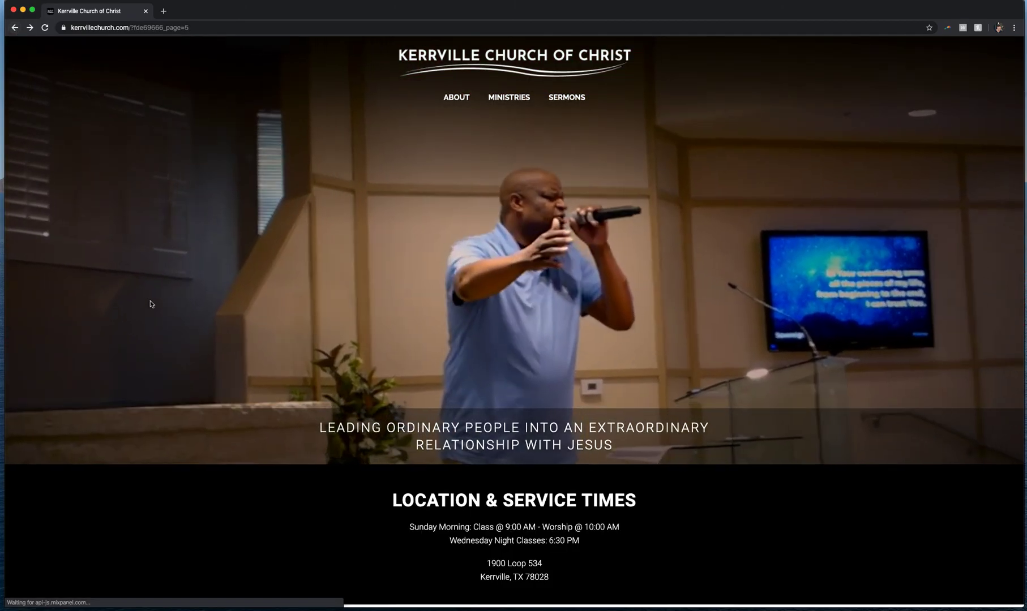
Switch into the site editor and open the Sermon Videos collection
scroll(150, 304, "down", 10)
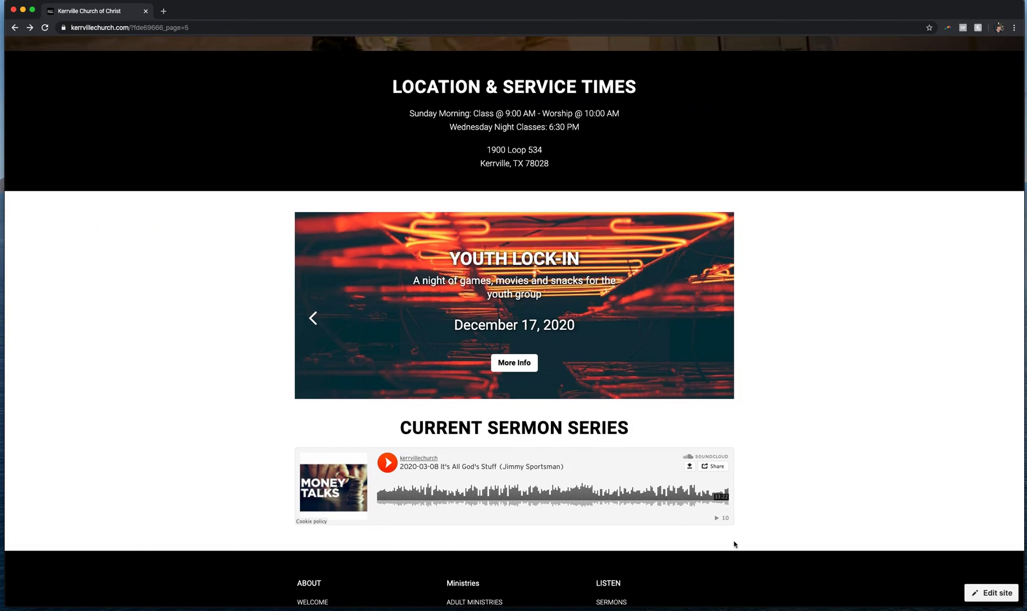
left_click(987, 593)
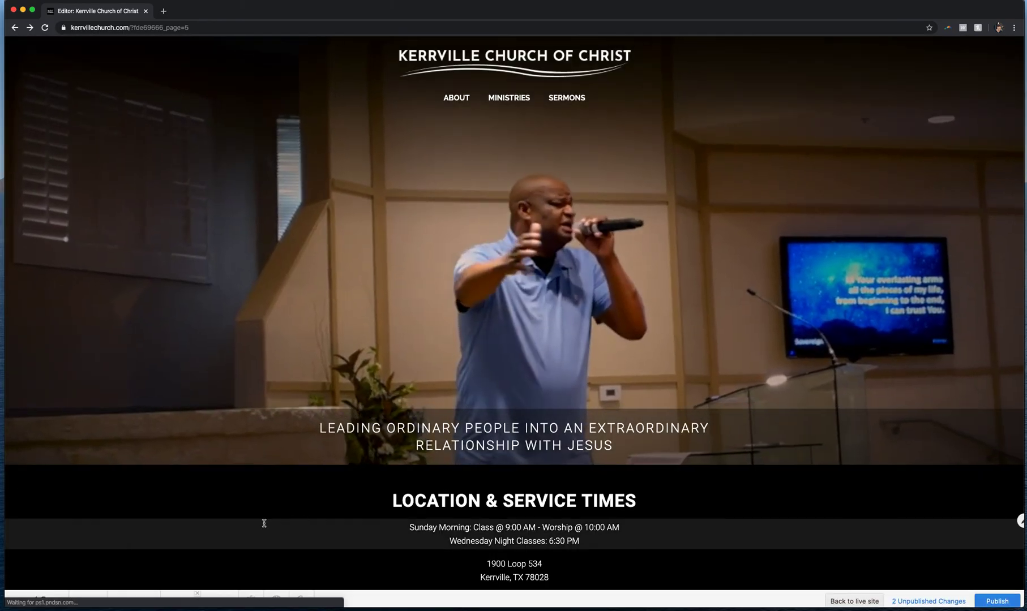
scroll(251, 526, "down", 1)
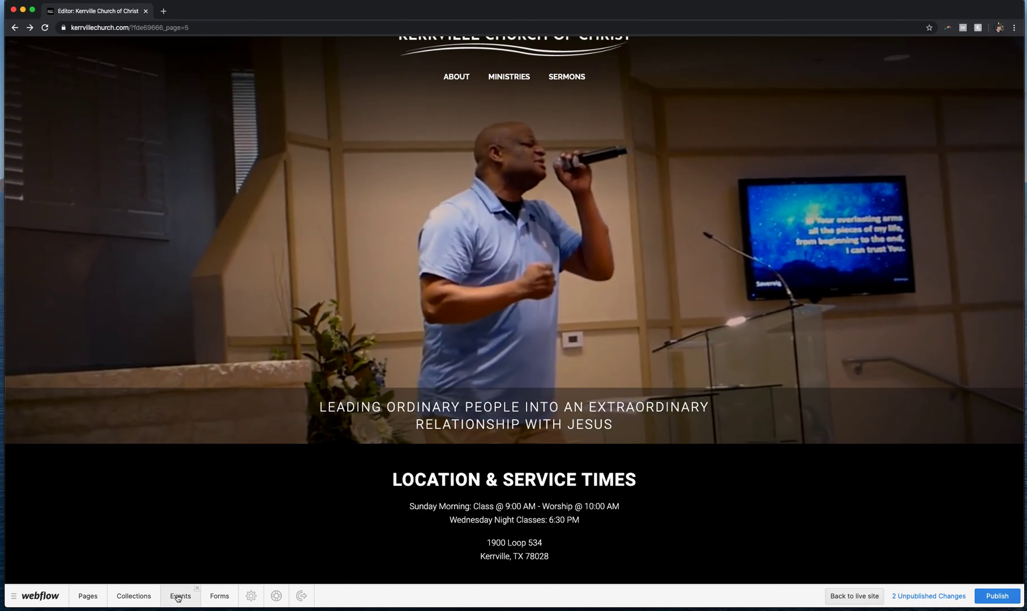
left_click(179, 596)
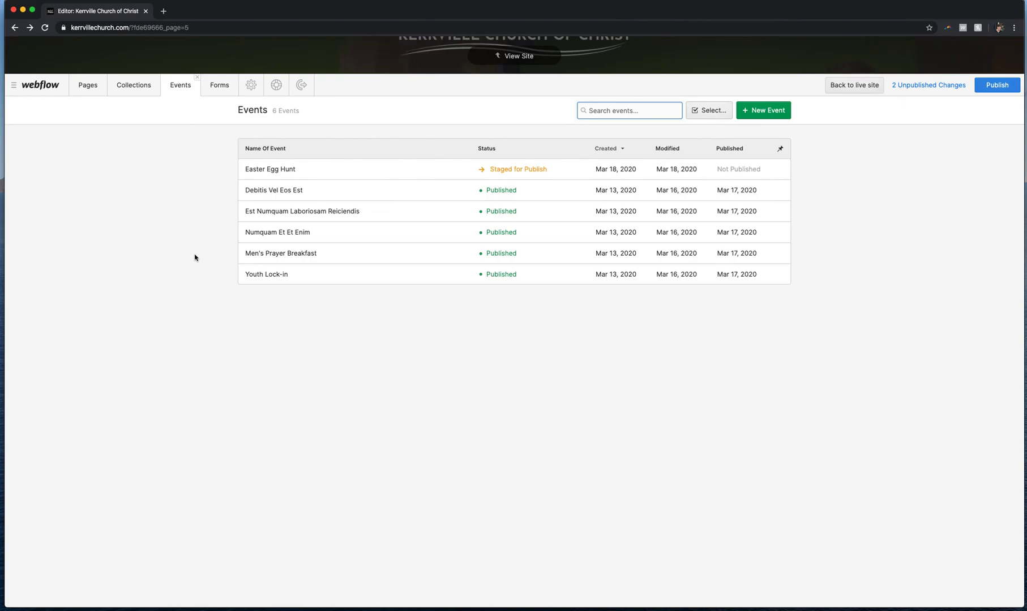
left_click(197, 79)
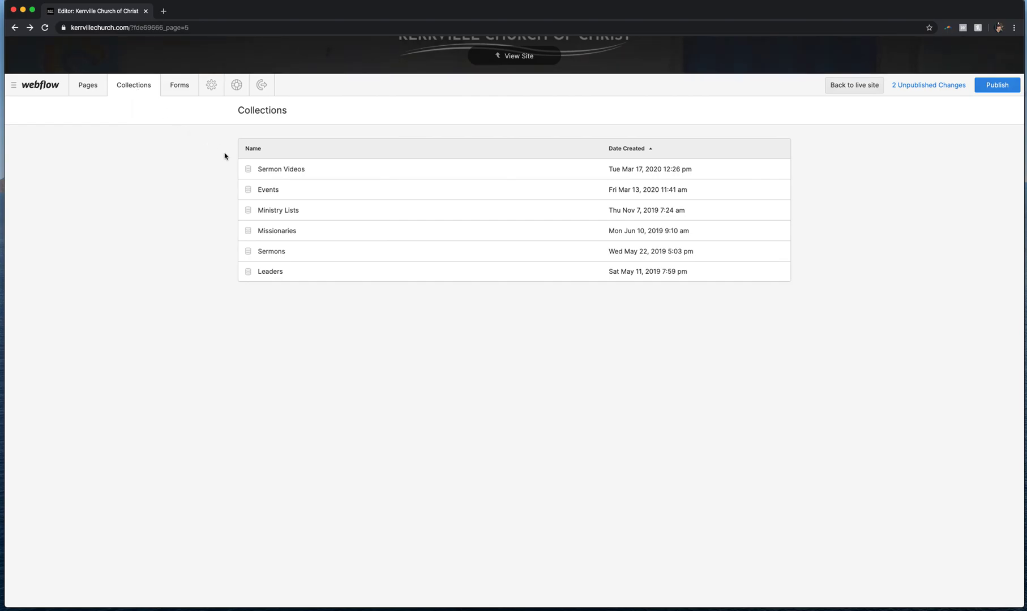
left_click(298, 174)
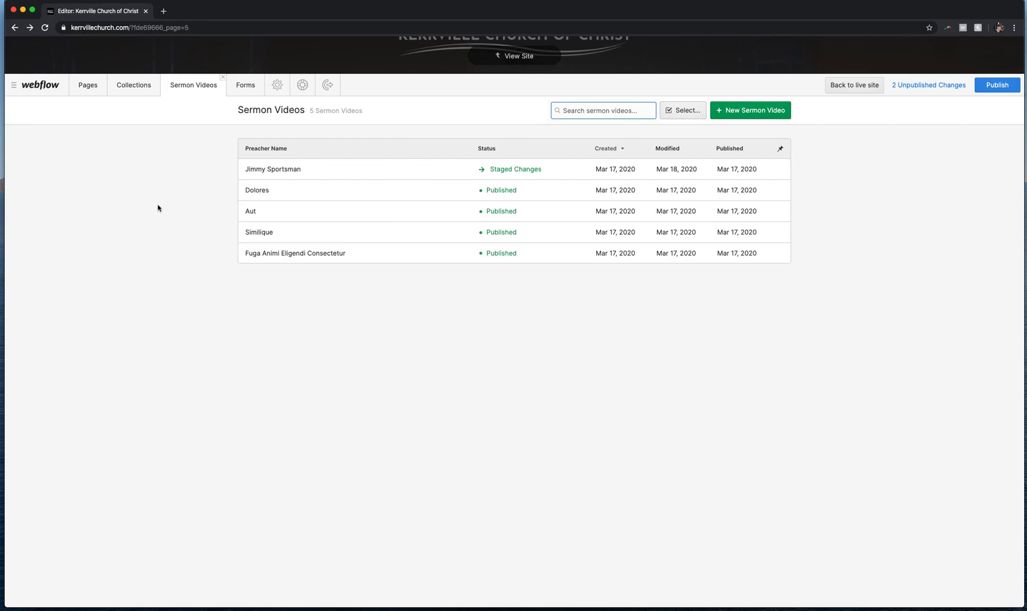
View the site's This Week's Service section and return to the Sermon Videos list
left_click(377, 67)
scroll(378, 459, "down", 7)
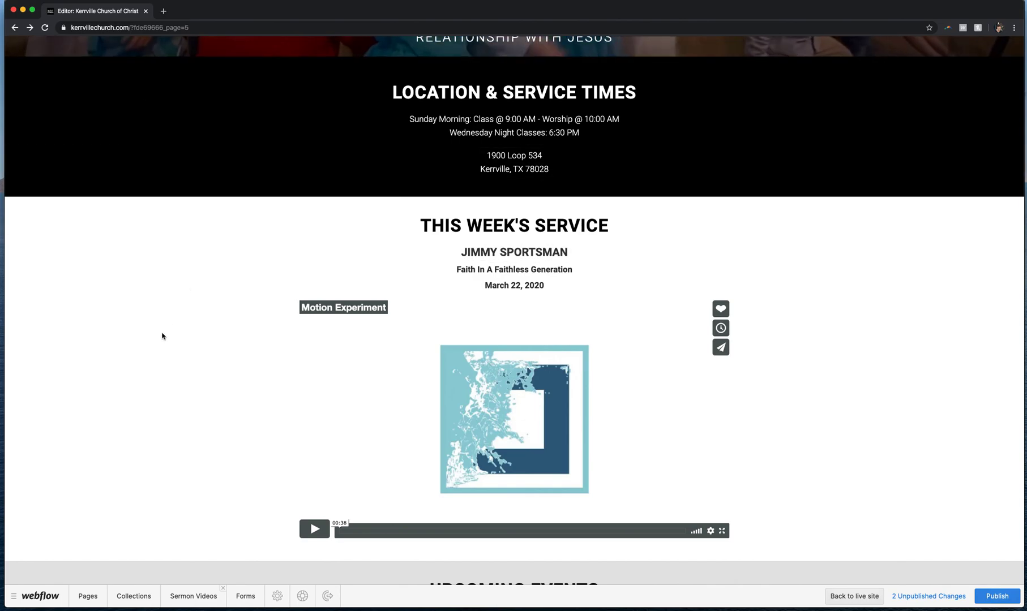
left_click(191, 597)
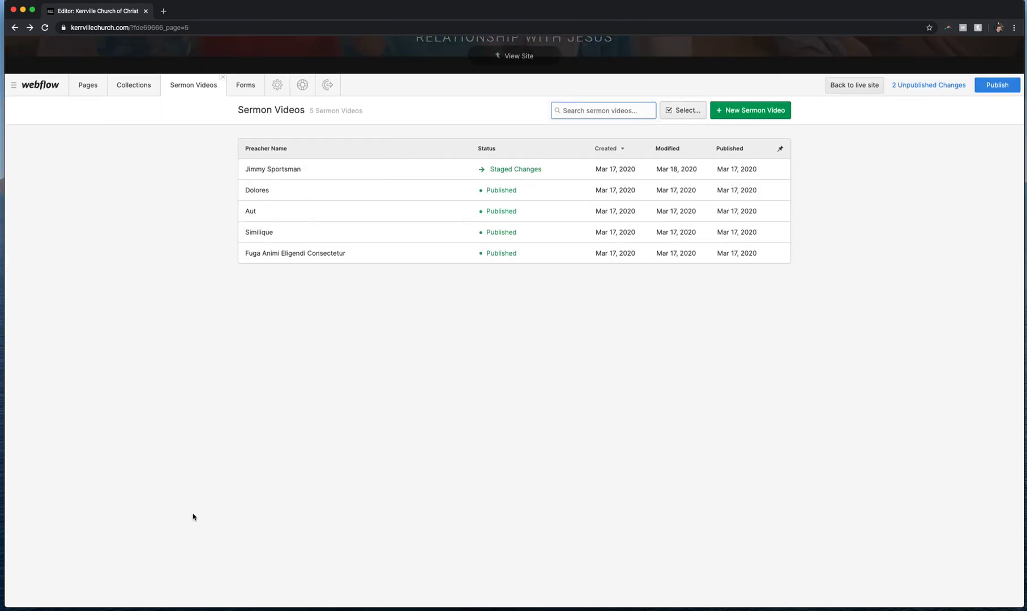
Start a new sermon video with the preacher's name and the sermon title How I Get It Done!!!
left_click(740, 110)
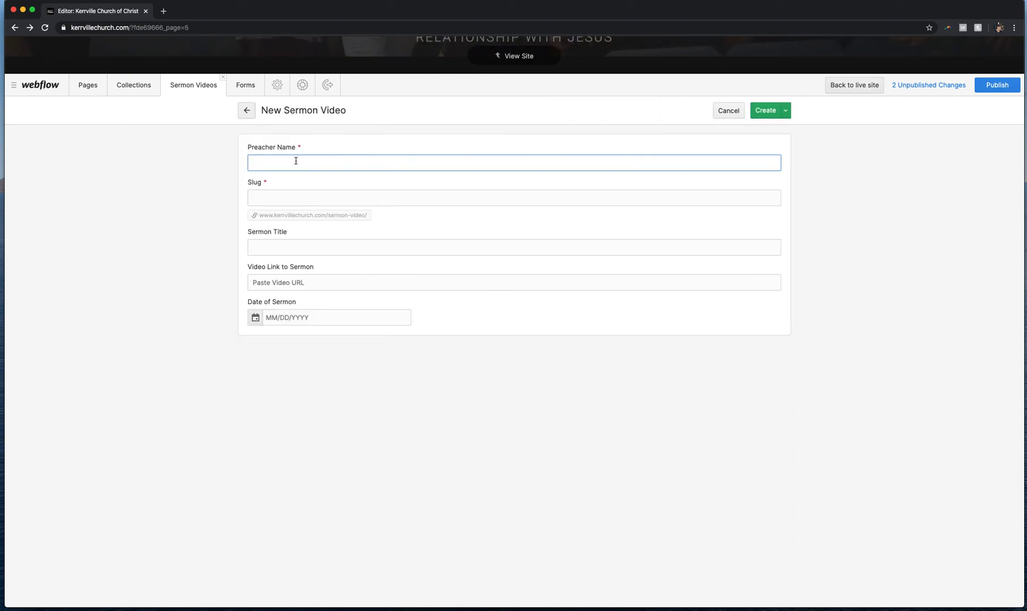
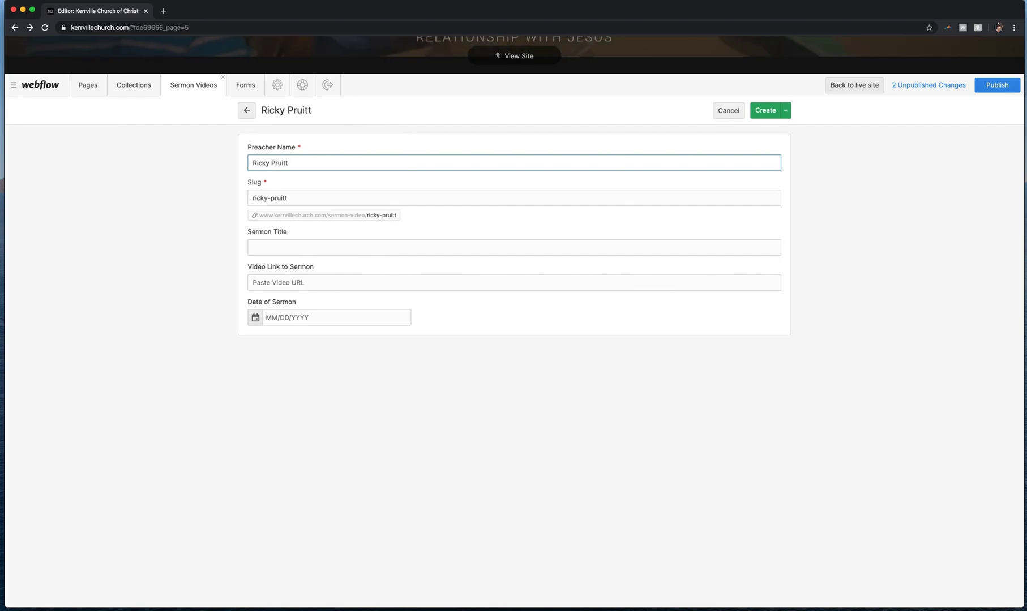
key("Tab")
key("Tab")
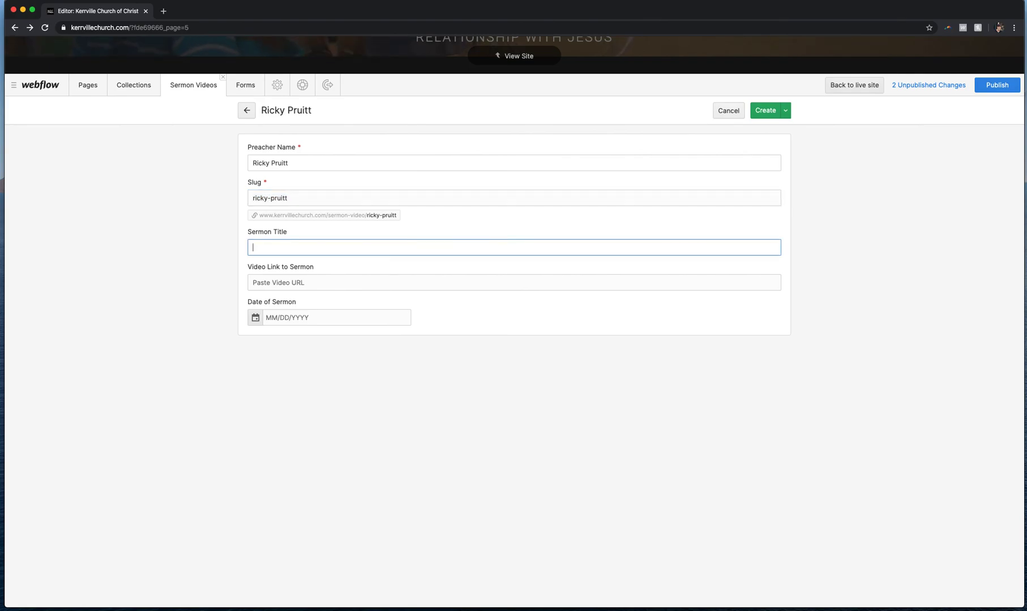
type("How I")
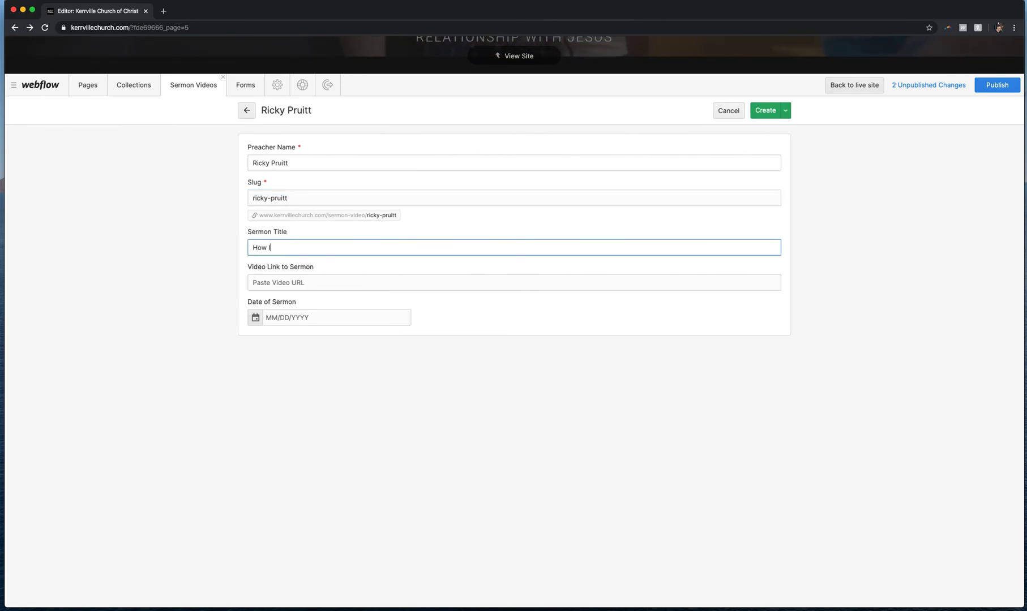
type(" Get I")
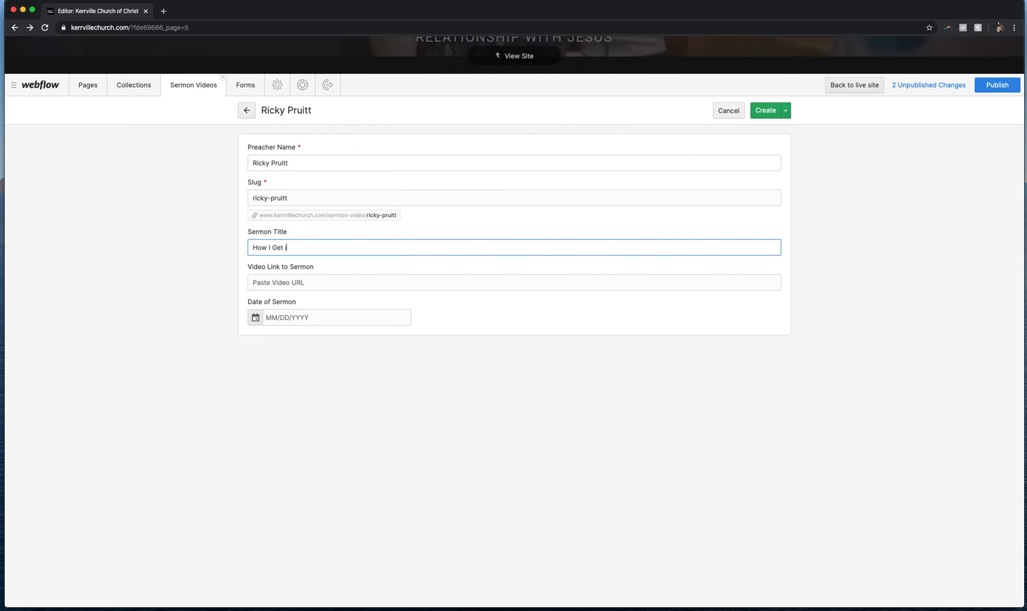
type("t Done")
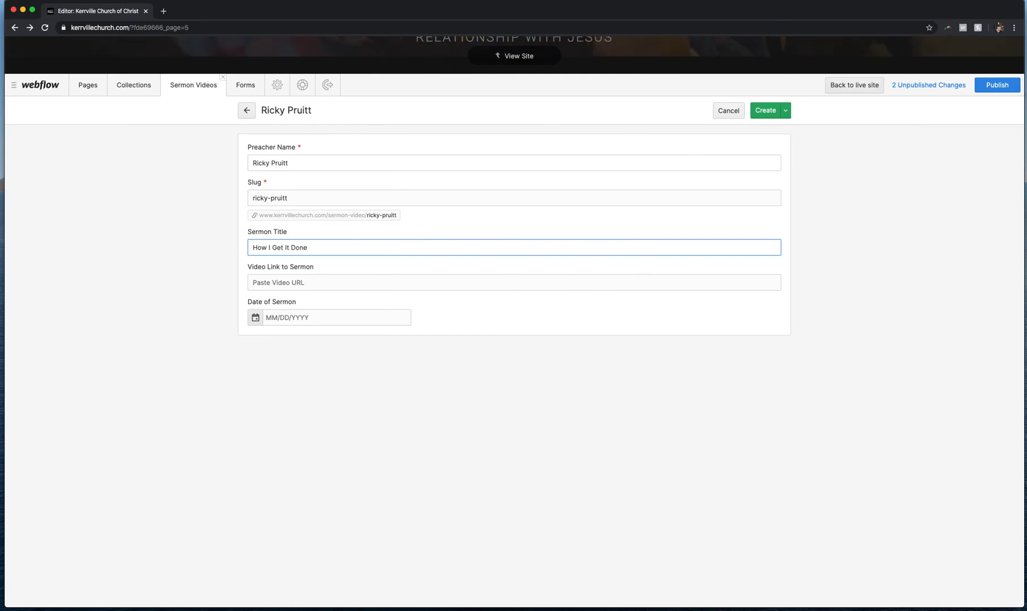
type("!!!")
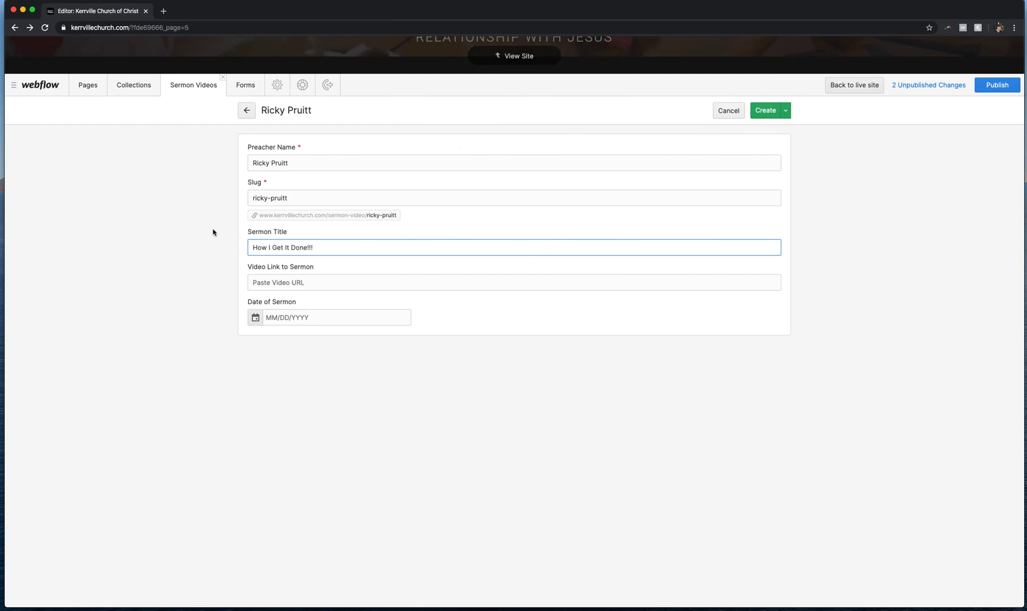
Open the sermon date picker, then cancel the new sermon video and discard its changes
left_click(278, 286)
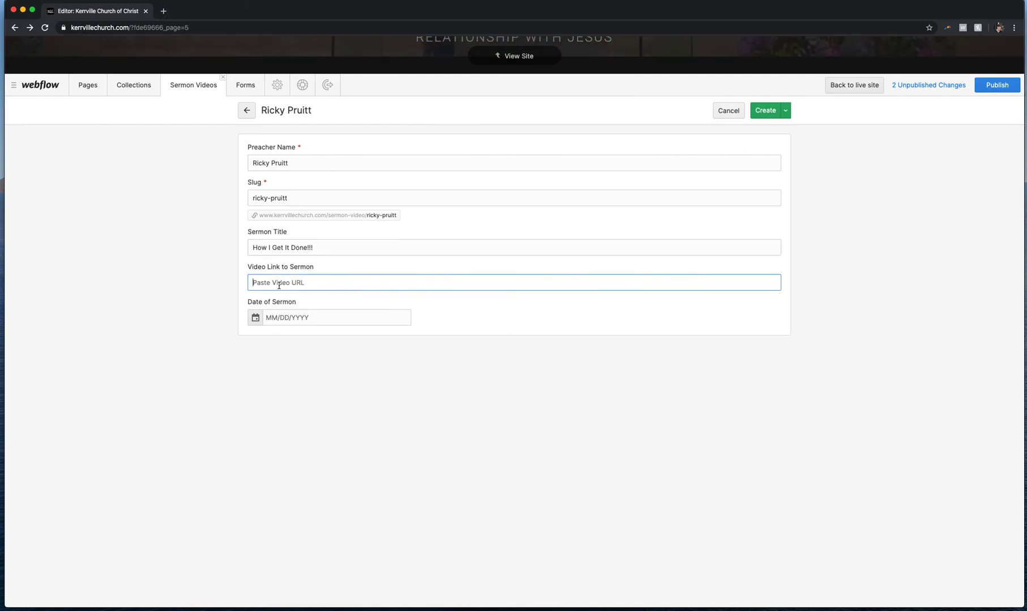
left_click(256, 319)
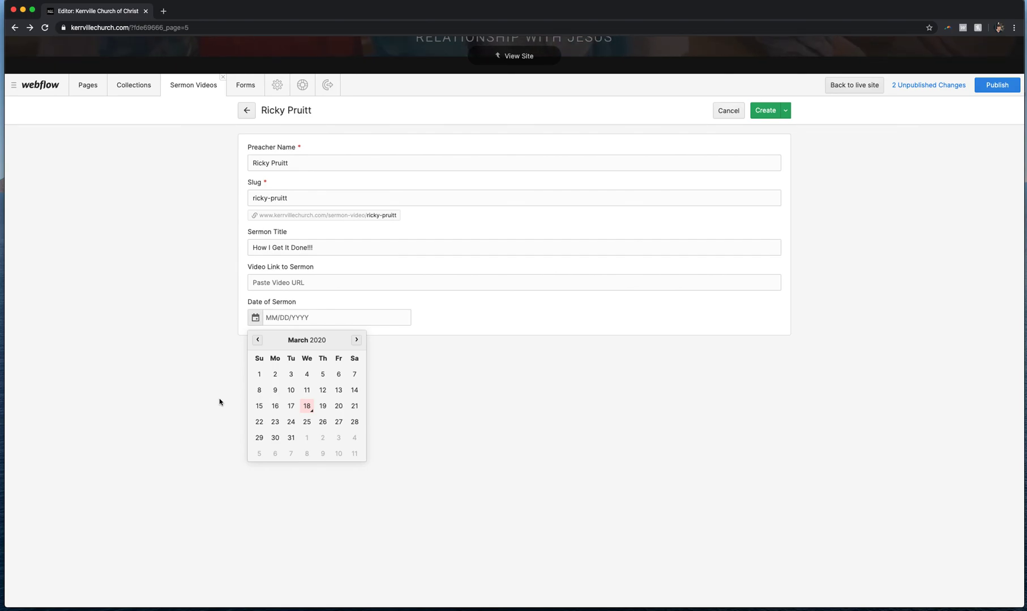
left_click(473, 395)
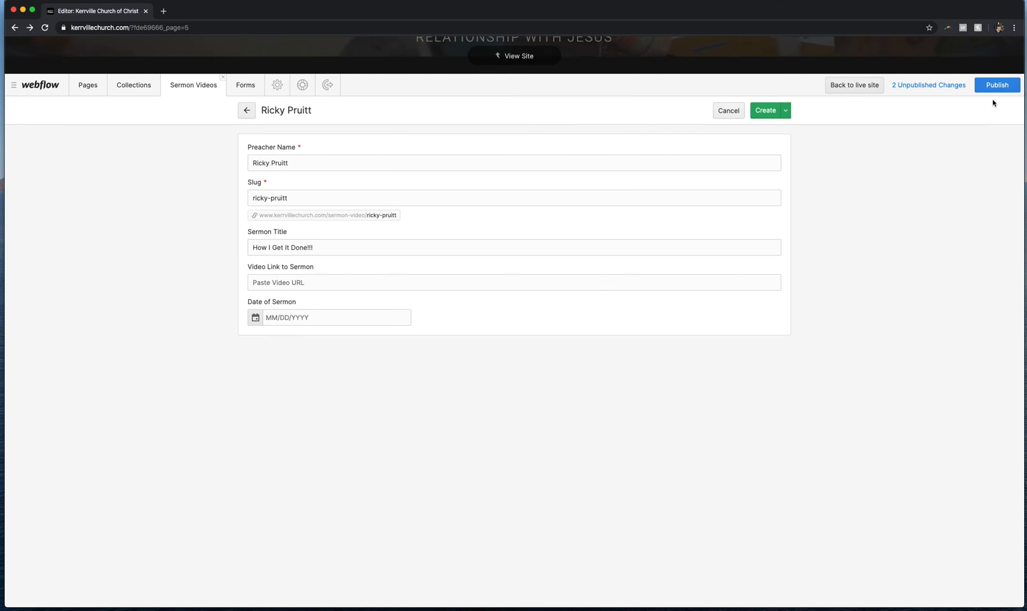
left_click(728, 111)
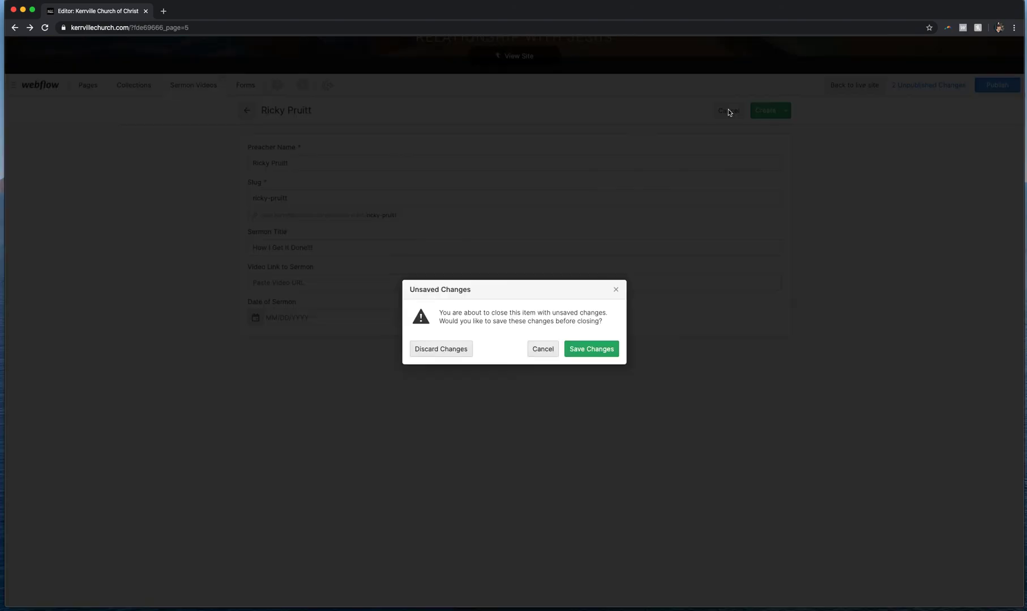
left_click(443, 351)
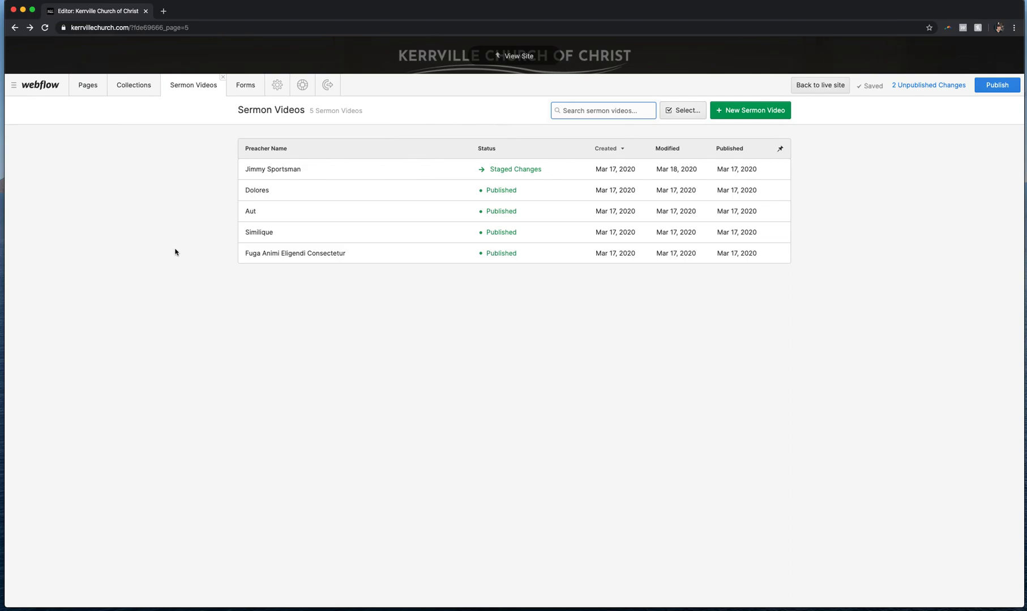
Close the Sermon Videos tab and open the Youth Lock-in item in the Events collection
left_click(222, 80)
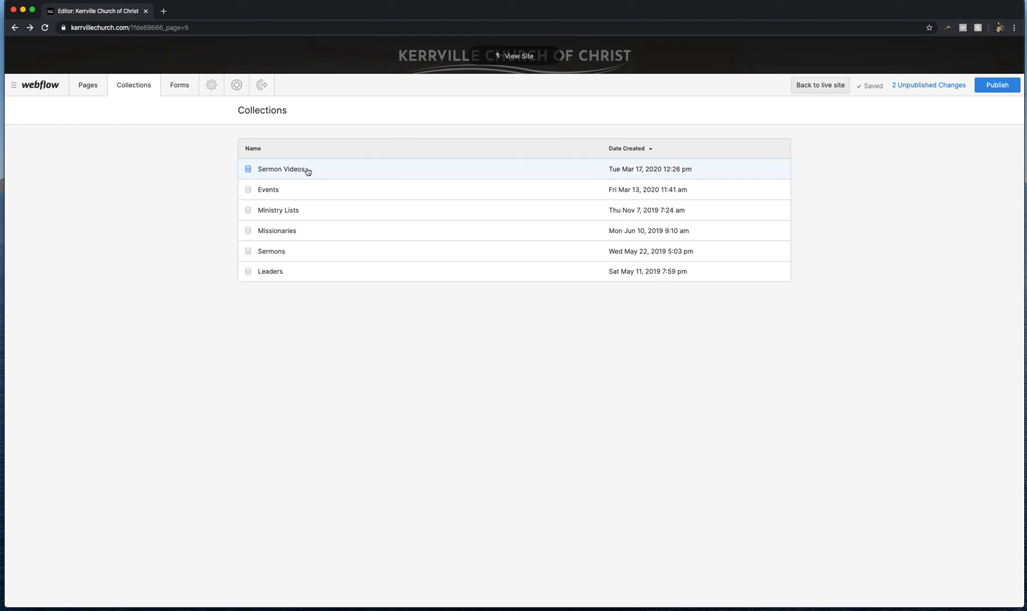
left_click(294, 190)
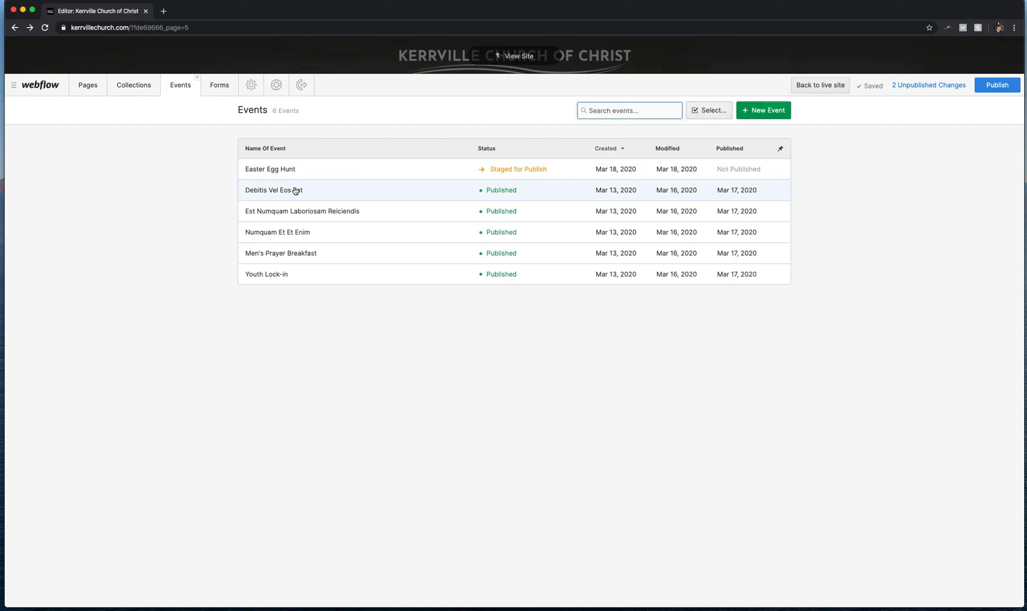
left_click(343, 274)
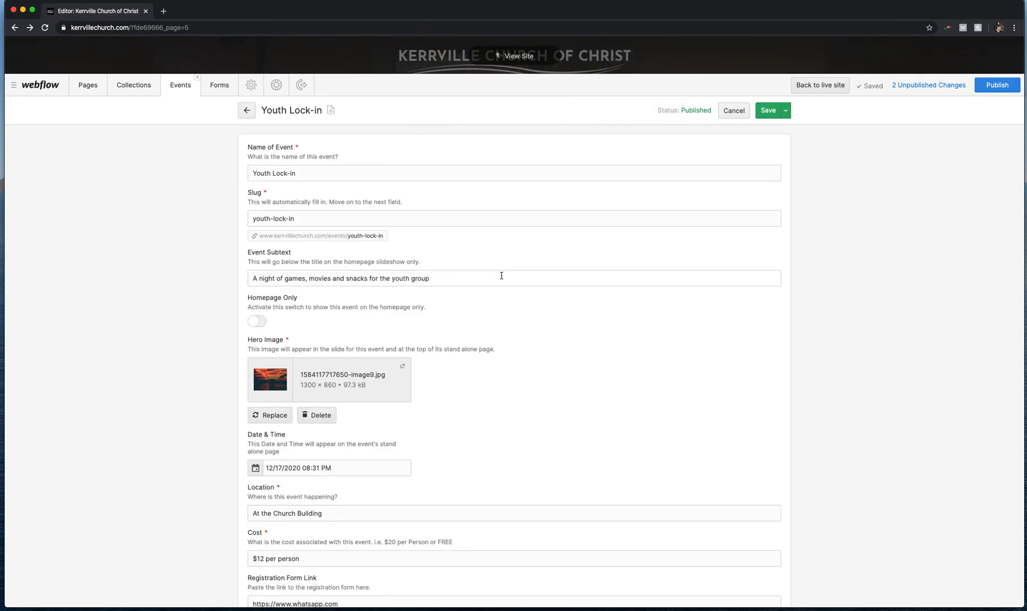
Scroll through the Youth Lock-in event's fields to review its coordinator and link entries
scroll(501, 276, "down", 10)
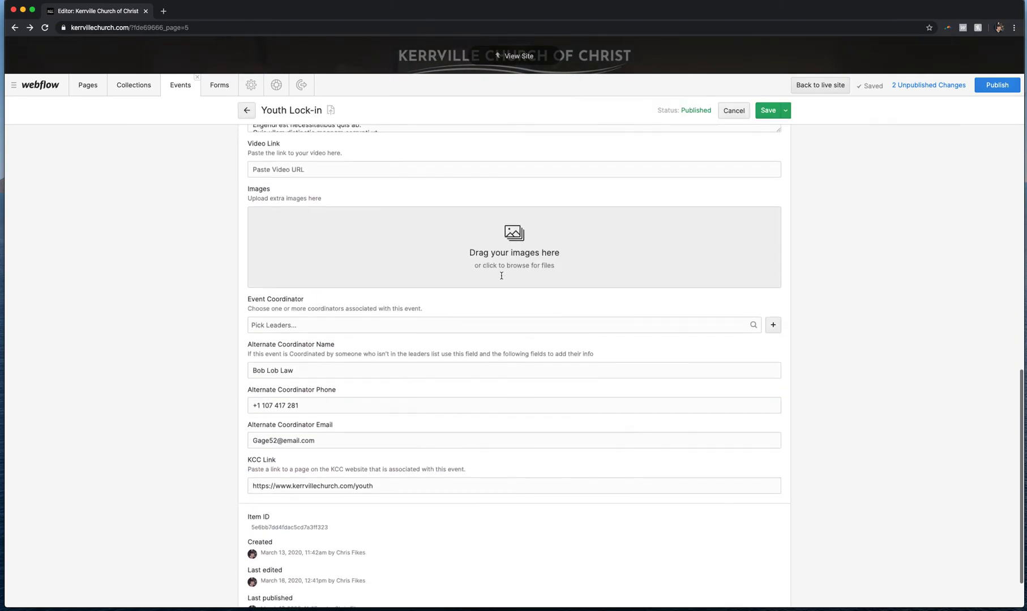
scroll(501, 276, "down", 2)
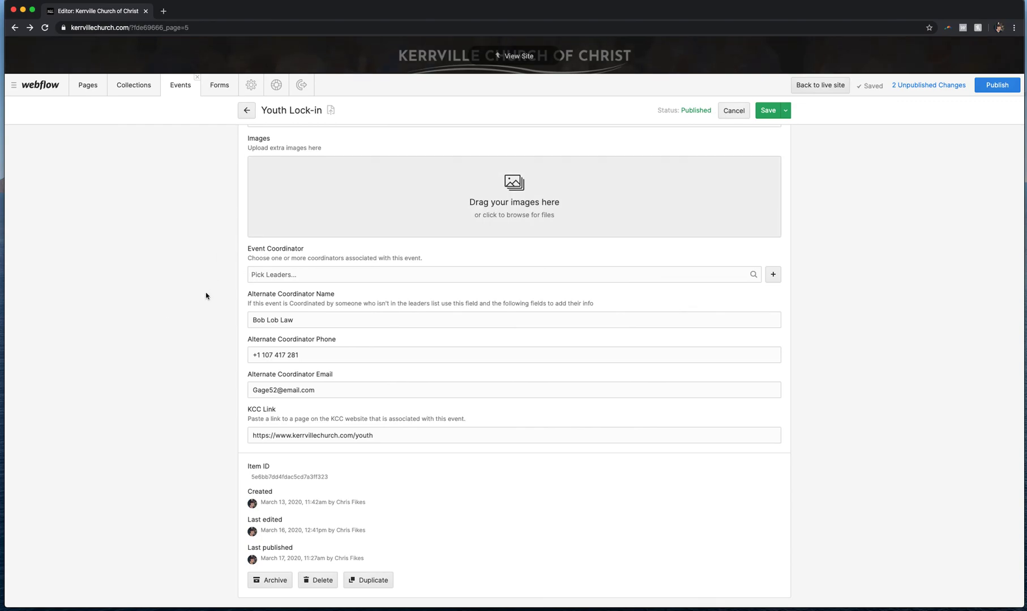
scroll(206, 296, "up", 5)
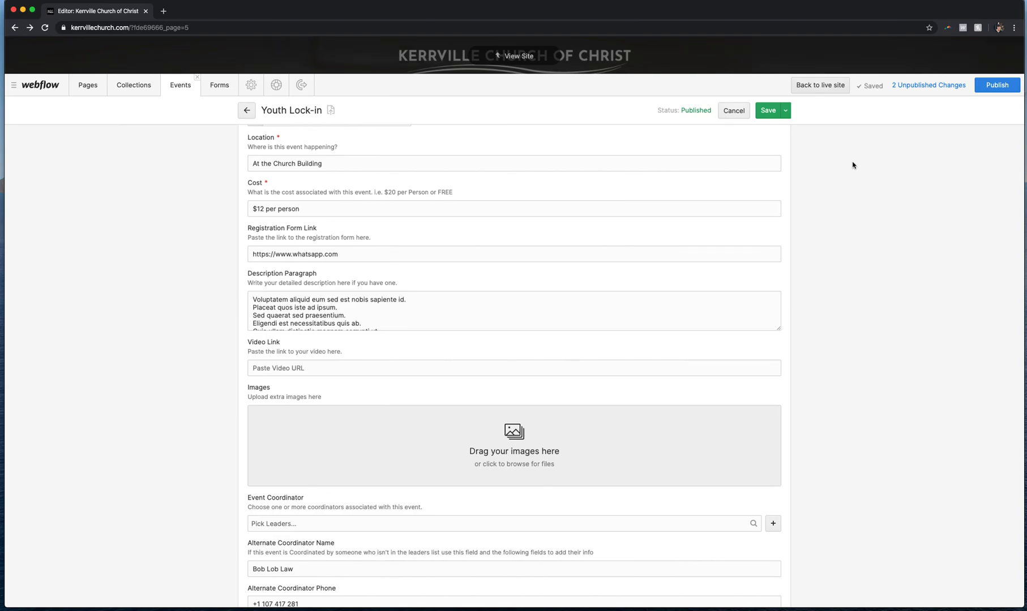
scroll(852, 165, "down", 5)
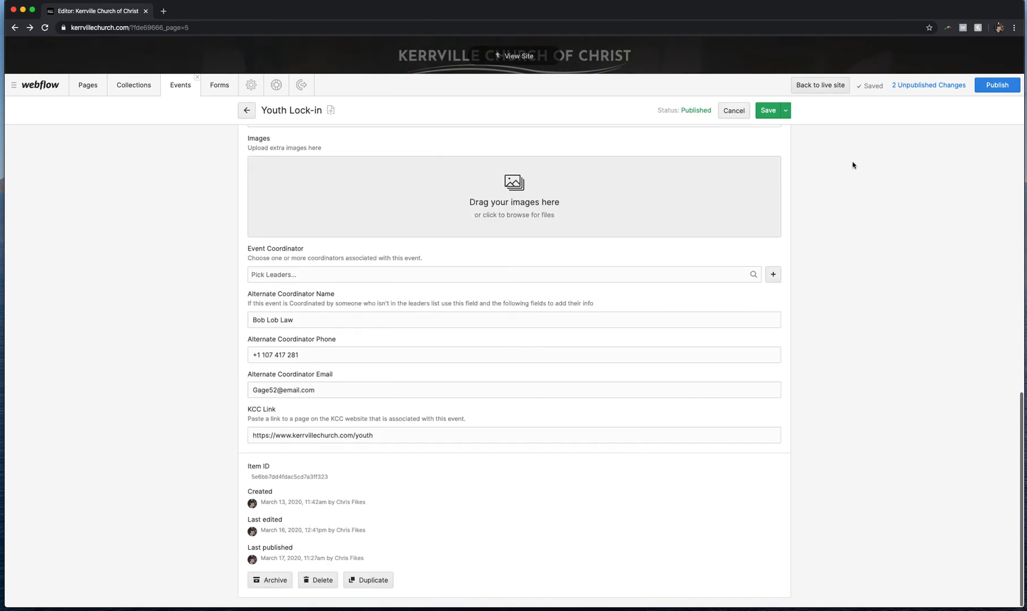